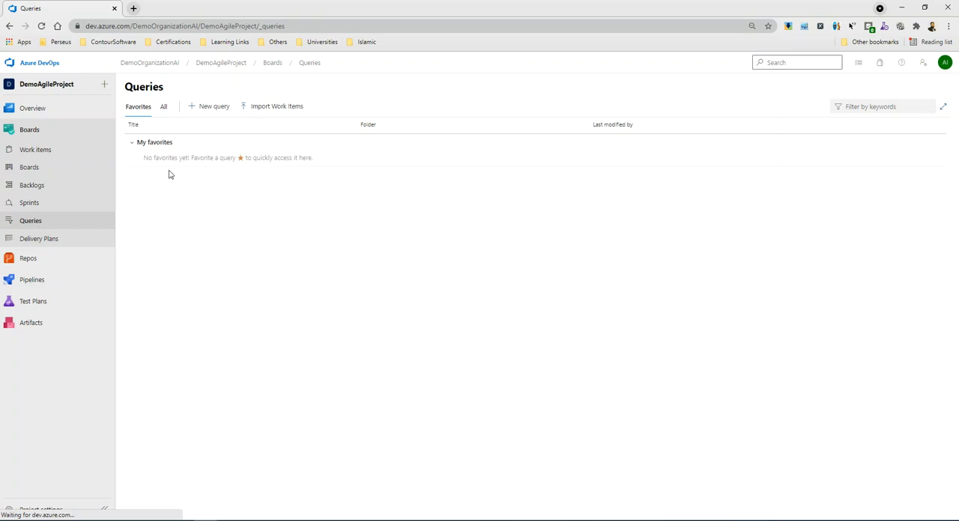
# Review the project's full list of queries and return to the favorite queries.
pyautogui.click(139, 110)
pyautogui.click(164, 109)
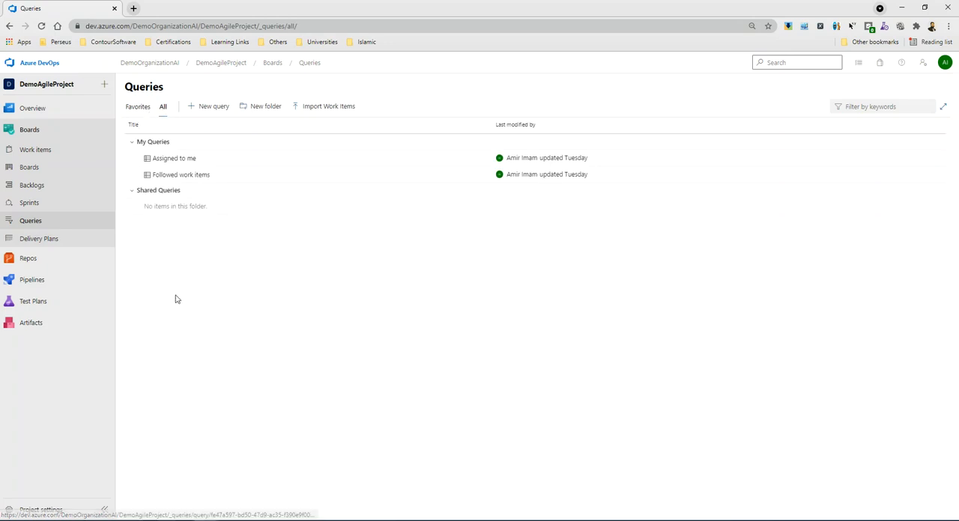
pyautogui.click(136, 109)
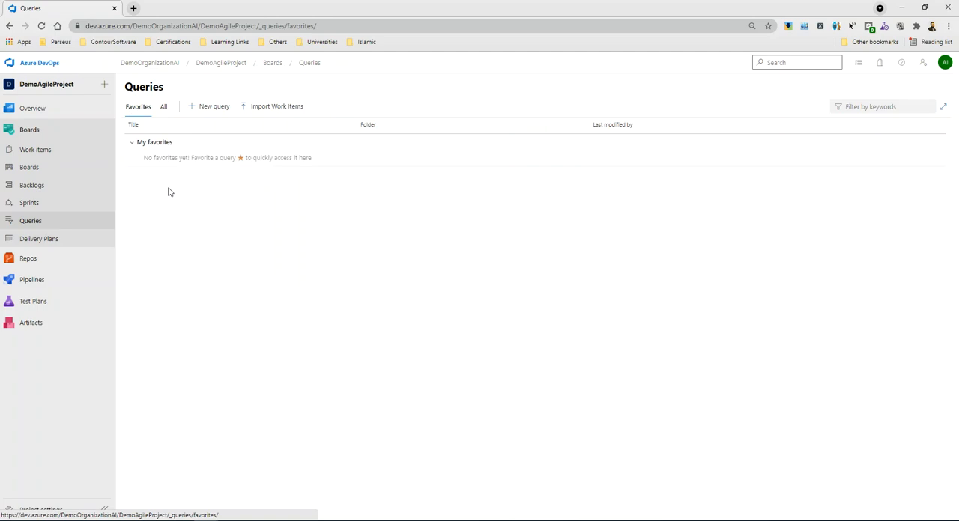
# Create a query for Test Case work items, run it and widen the Work Item Type column in the results.
pyautogui.click(209, 108)
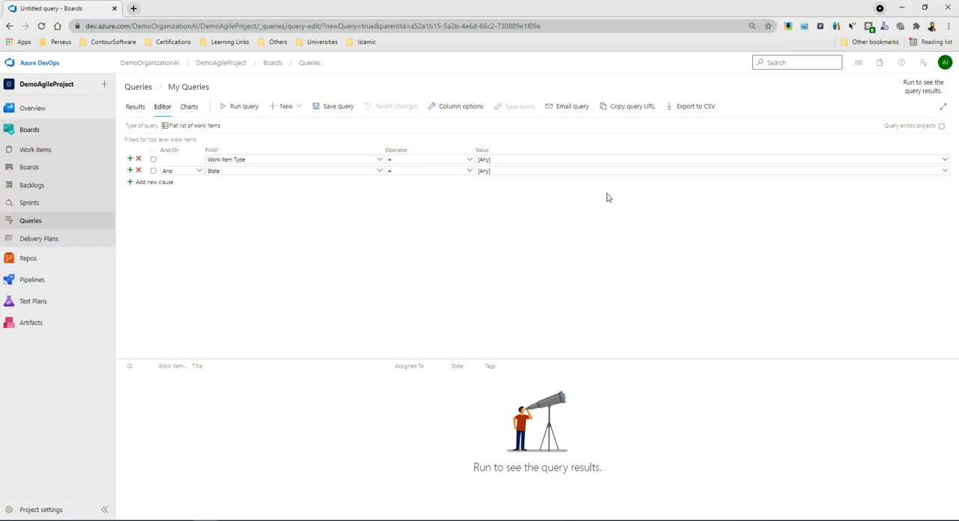
pyautogui.click(681, 160)
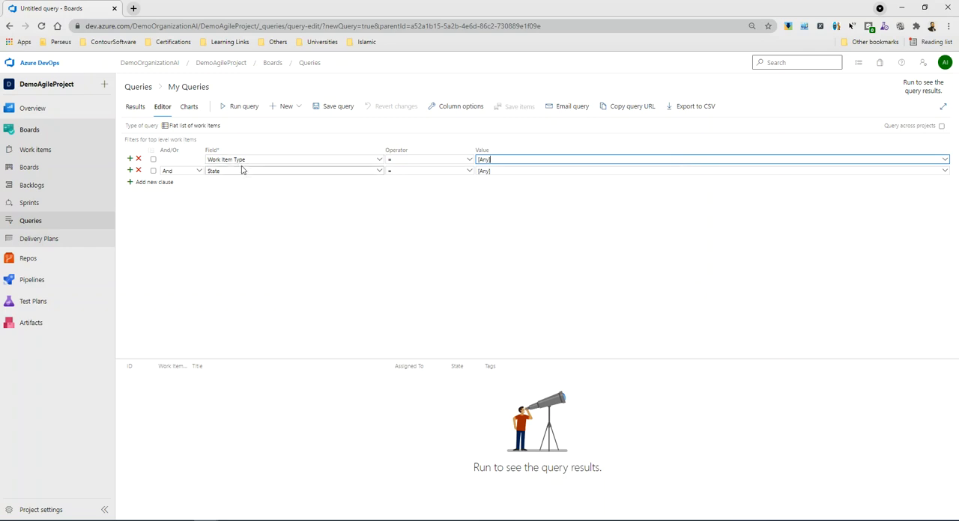
pyautogui.click(944, 162)
pyautogui.click(945, 163)
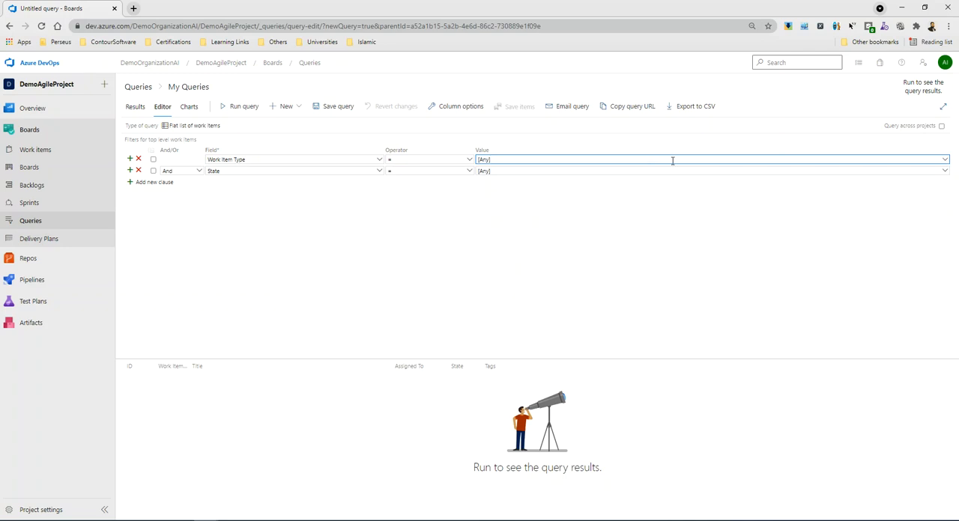
pyautogui.click(943, 163)
pyautogui.scroll(-1, 567, 235)
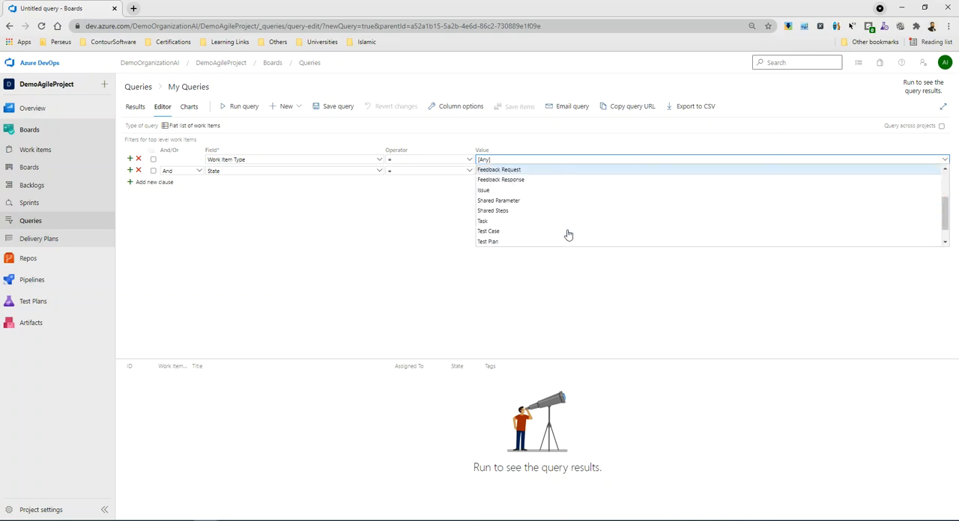
pyautogui.click(488, 233)
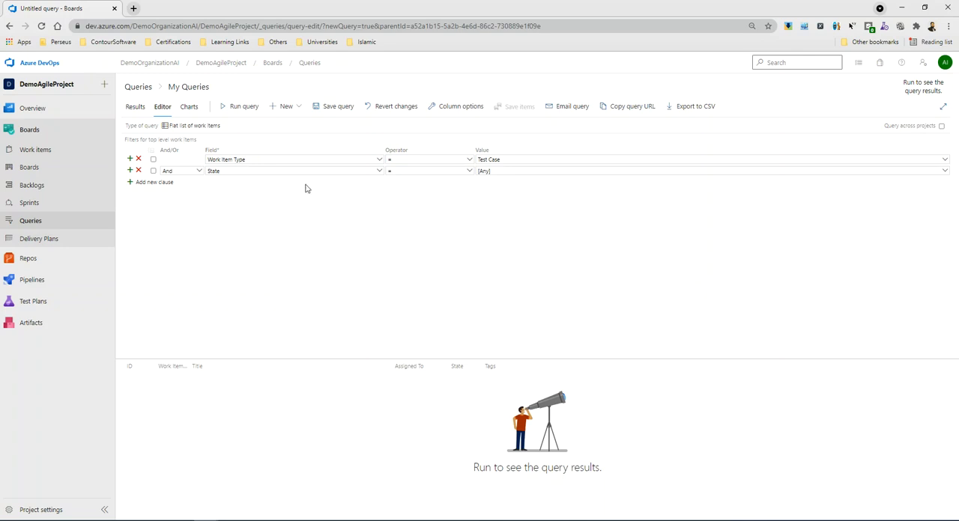
pyautogui.click(243, 114)
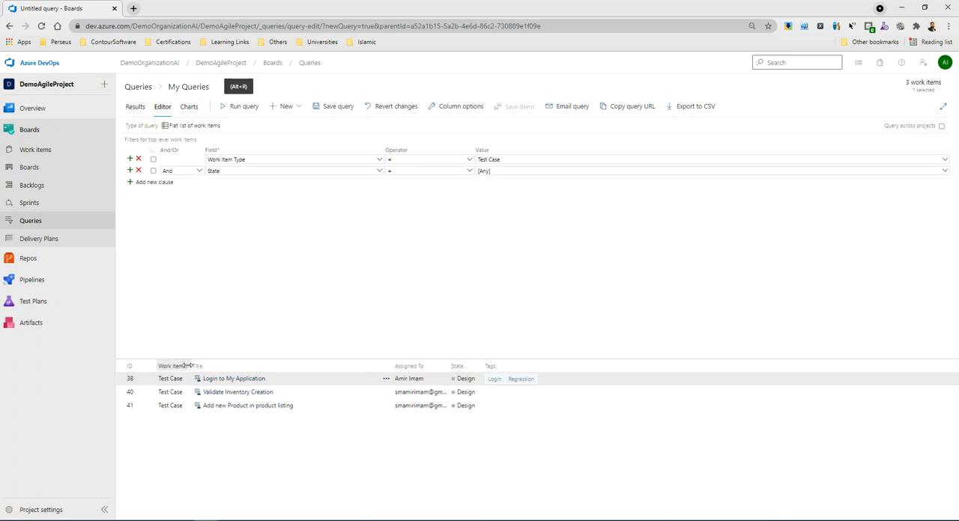
pyautogui.moveTo(187, 365); pyautogui.dragTo(199, 367)
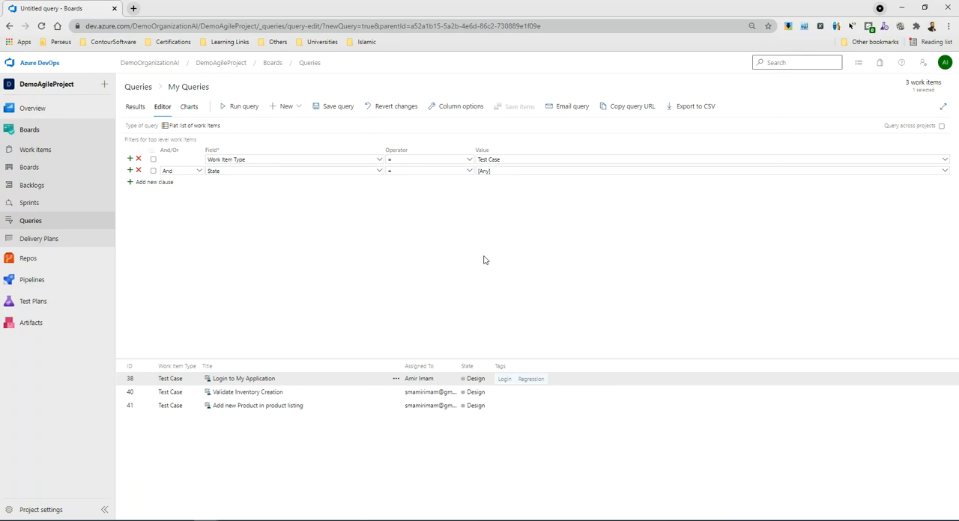
# Set the query's State filter to Active and run the query.
pyautogui.click(943, 172)
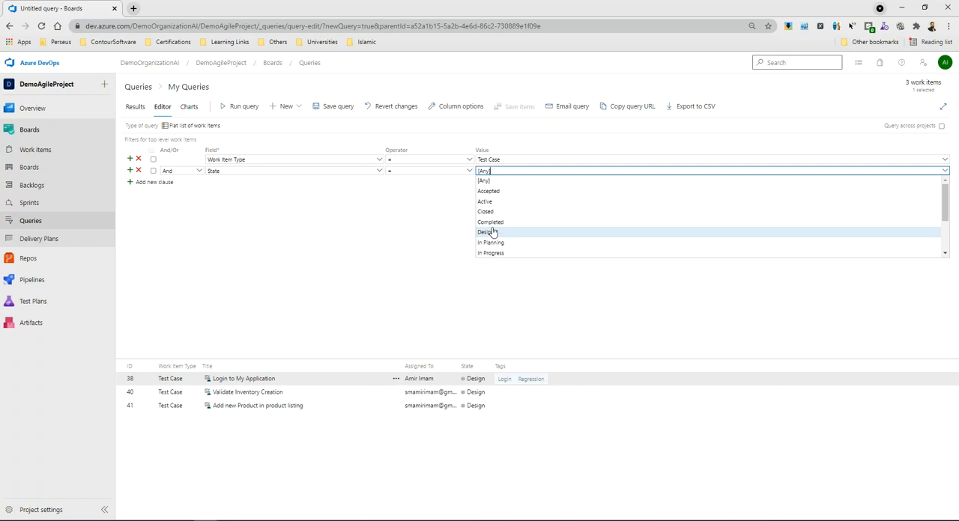
pyautogui.click(495, 202)
pyautogui.click(243, 109)
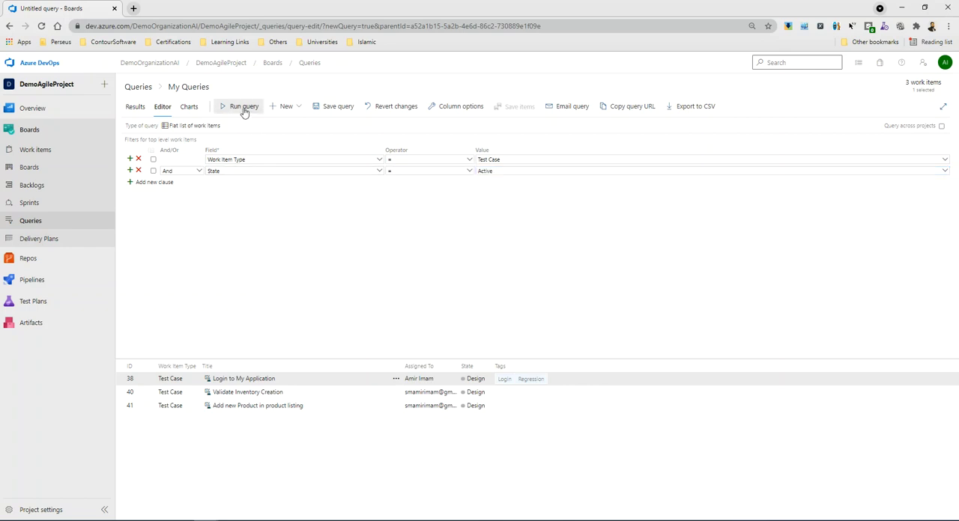
# Set the query's State filter to Design and run the query again.
pyautogui.click(944, 172)
pyautogui.click(498, 236)
pyautogui.click(240, 108)
# Set the state of the "Login to My Application" test case to Ready, save it, and return to Queries with the pending changes saved.
pyautogui.click(246, 382)
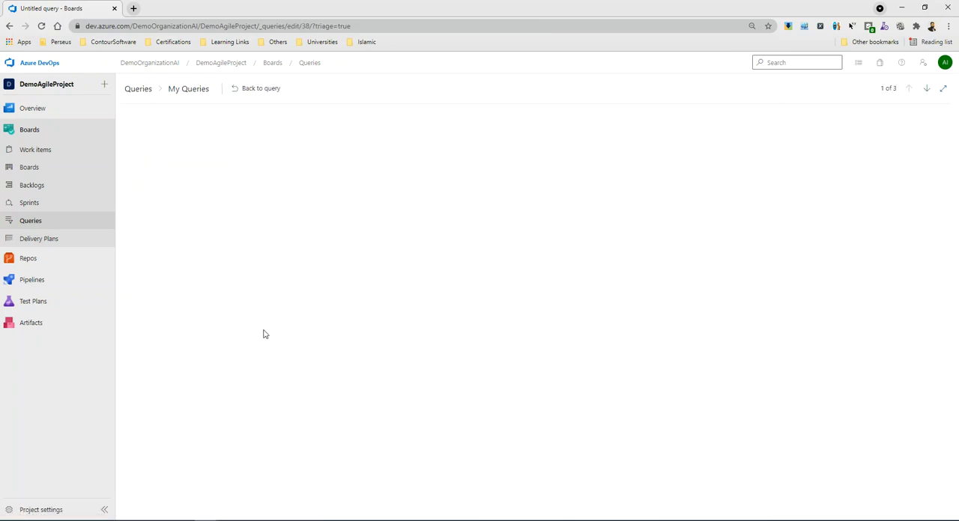
pyautogui.click(234, 162)
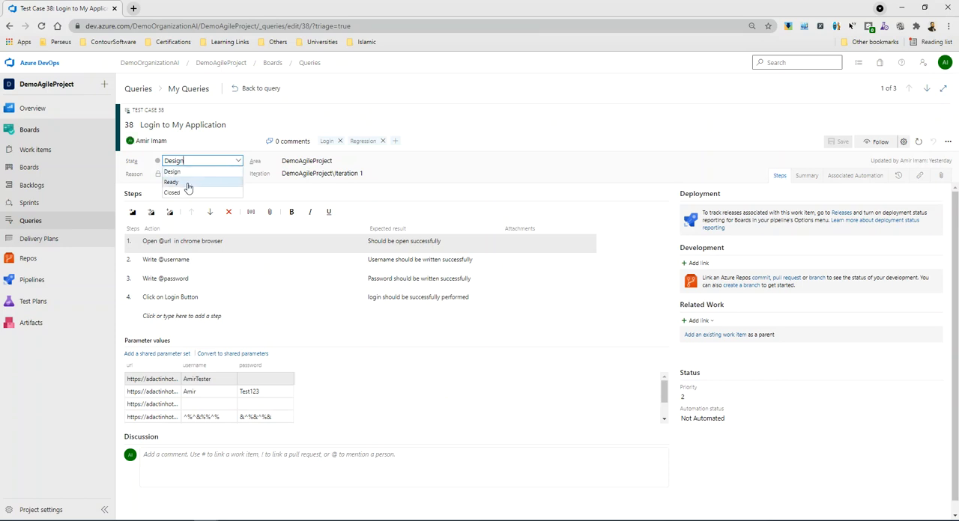
pyautogui.click(186, 183)
pyautogui.click(839, 147)
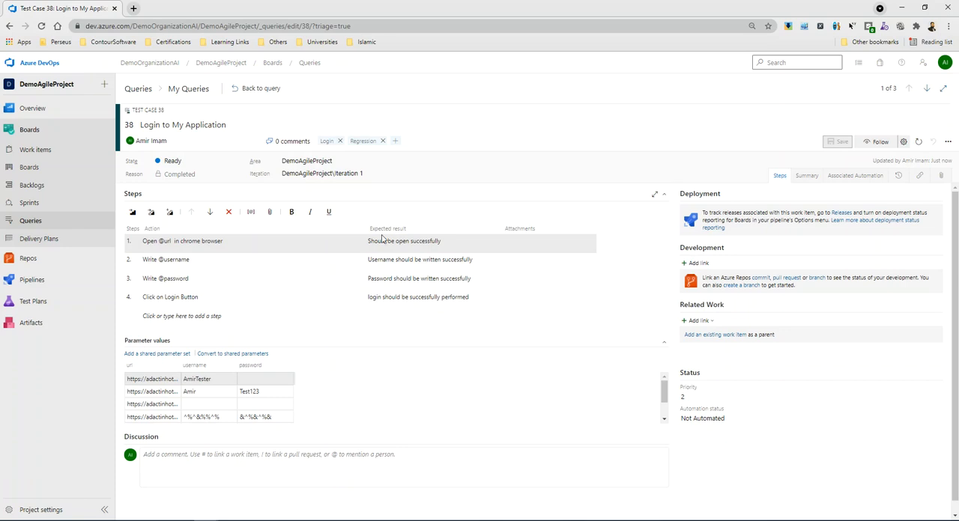
pyautogui.click(32, 221)
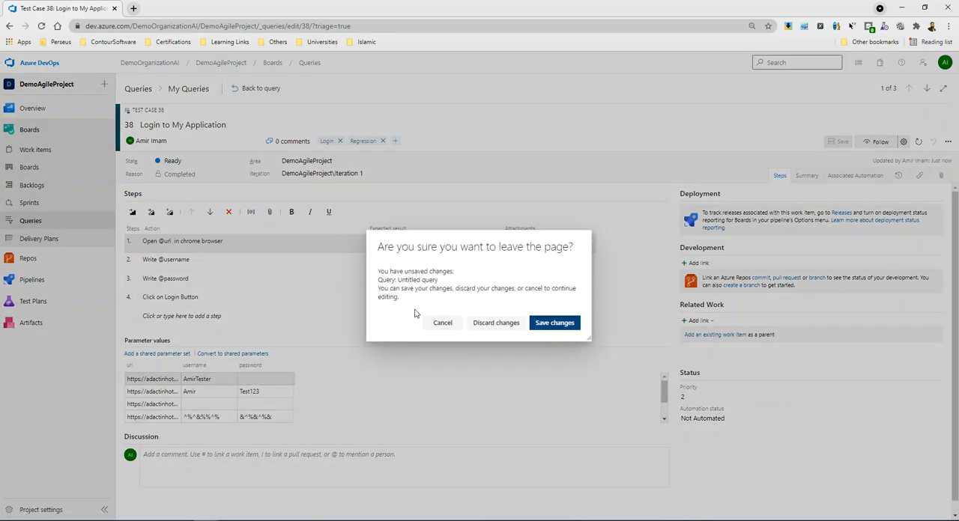
pyautogui.click(553, 323)
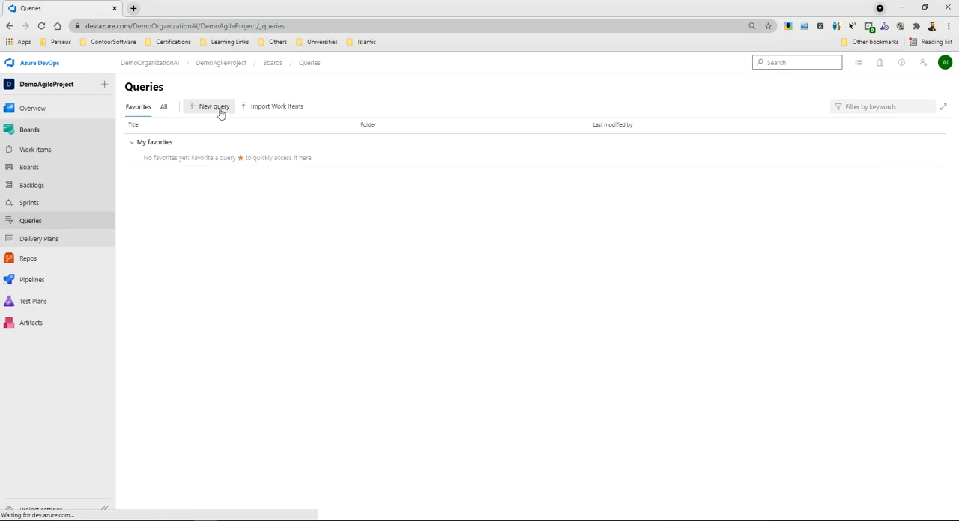
# Create another new query with Work Item Type set to Test Case and run it.
pyautogui.click(217, 109)
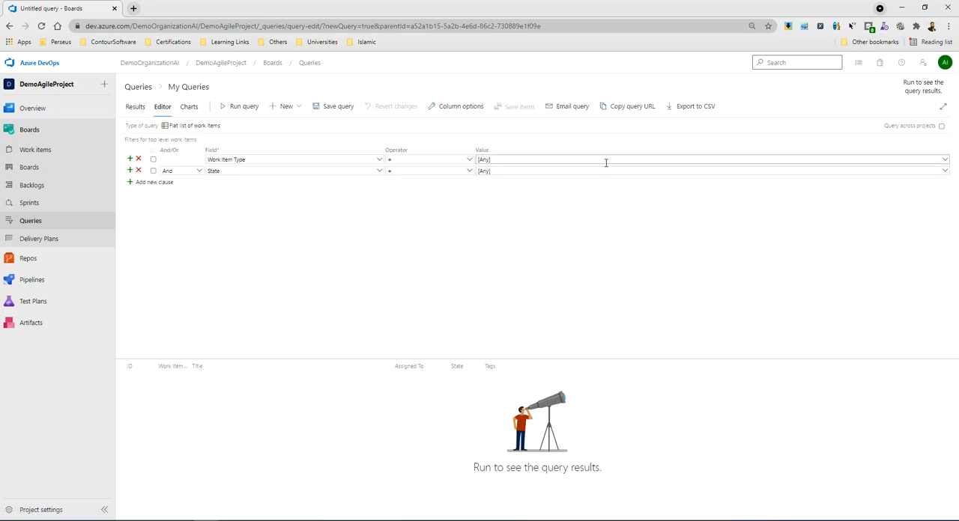
pyautogui.click(946, 161)
pyautogui.scroll(-1, 539, 240)
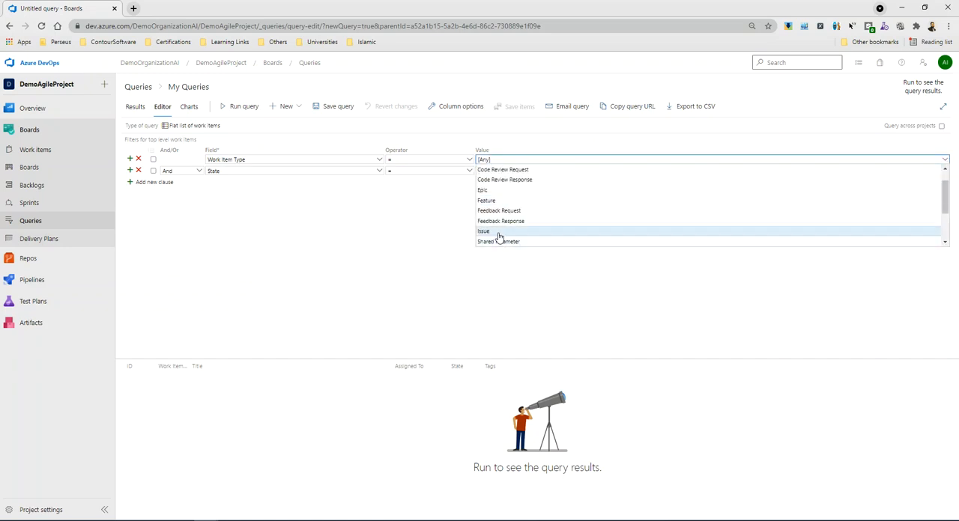
pyautogui.scroll(-2, 498, 236)
pyautogui.click(496, 233)
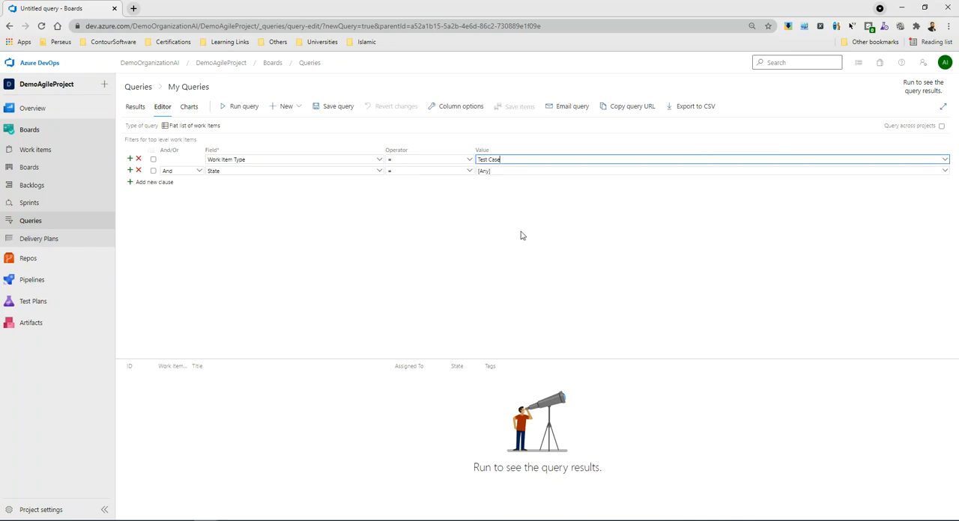
pyautogui.click(246, 108)
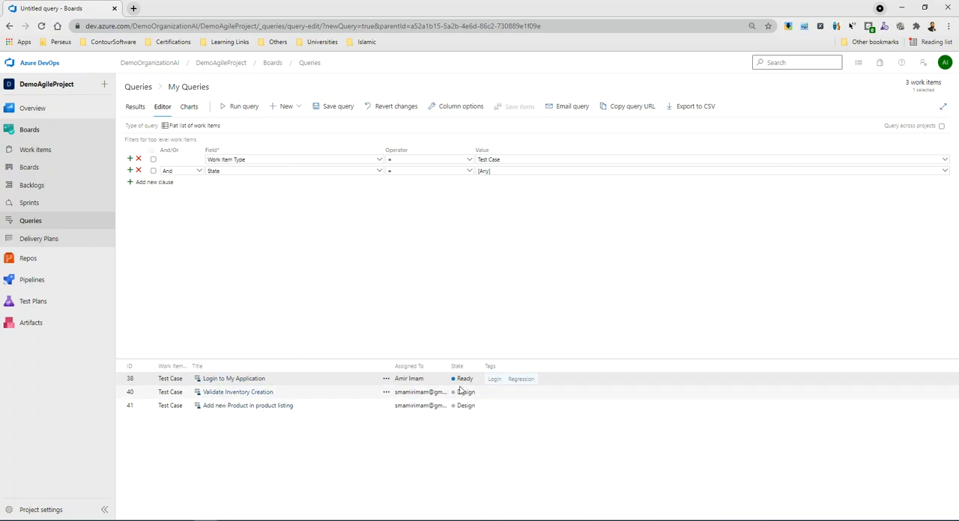
# Limit the test case query to the Ready state and run it.
pyautogui.click(500, 170)
pyautogui.tripleClick(500, 170)
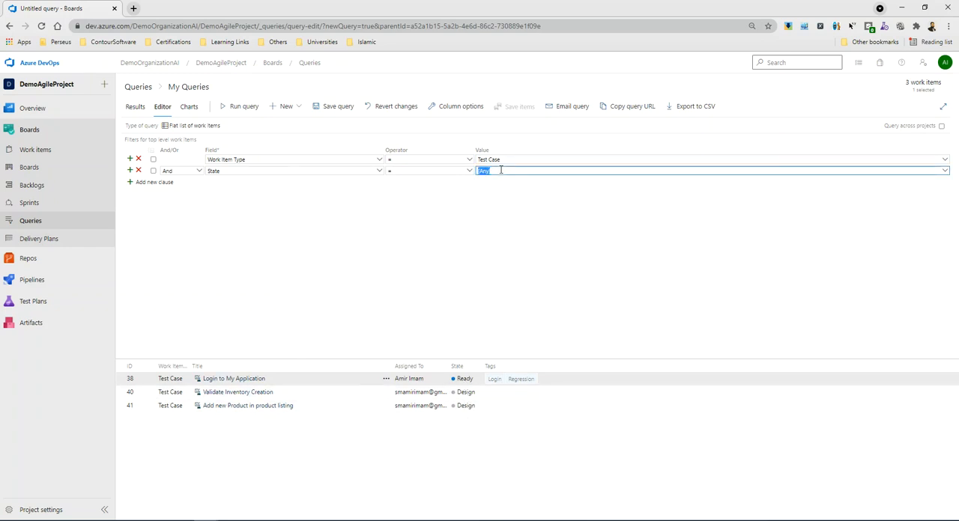
pyautogui.write('Ready')
pyautogui.click(513, 192)
pyautogui.click(251, 107)
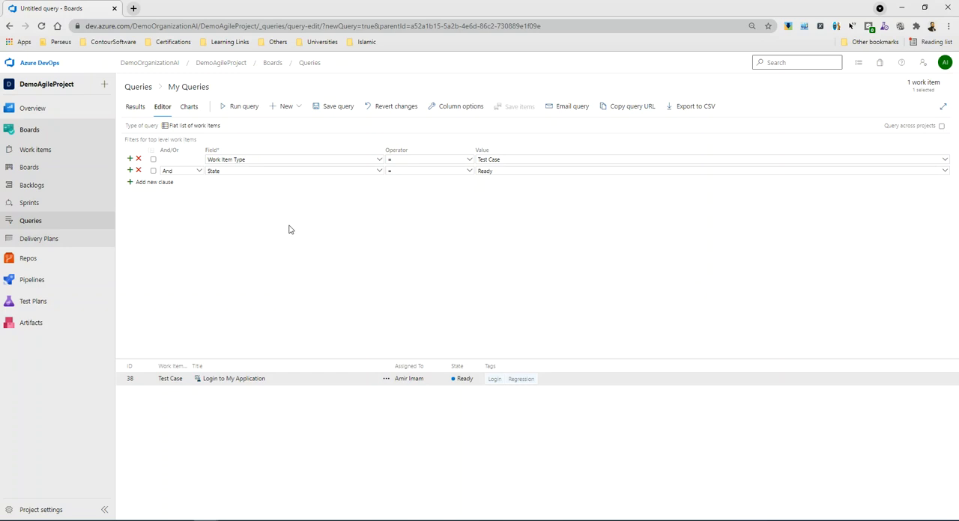
# Change the query to User Story work items with State set to [Any] and run it.
pyautogui.click(150, 184)
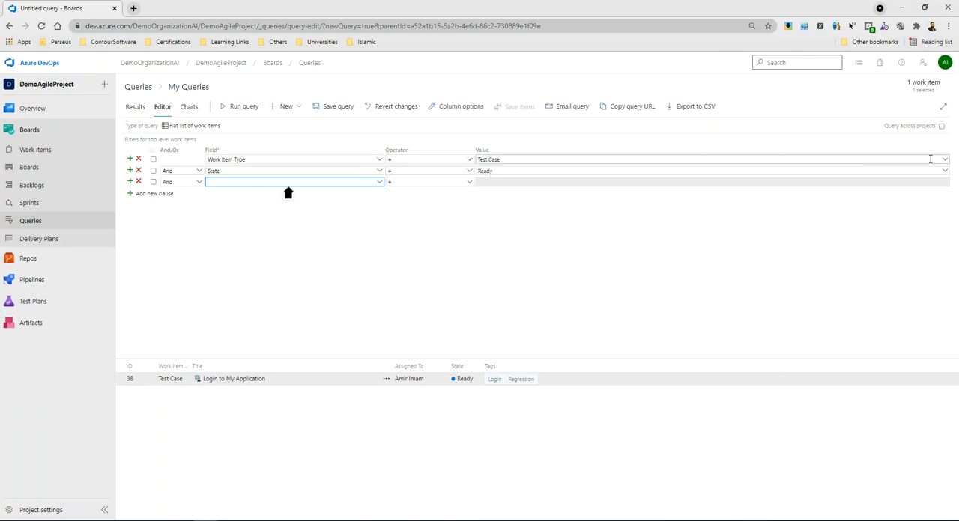
pyautogui.click(945, 161)
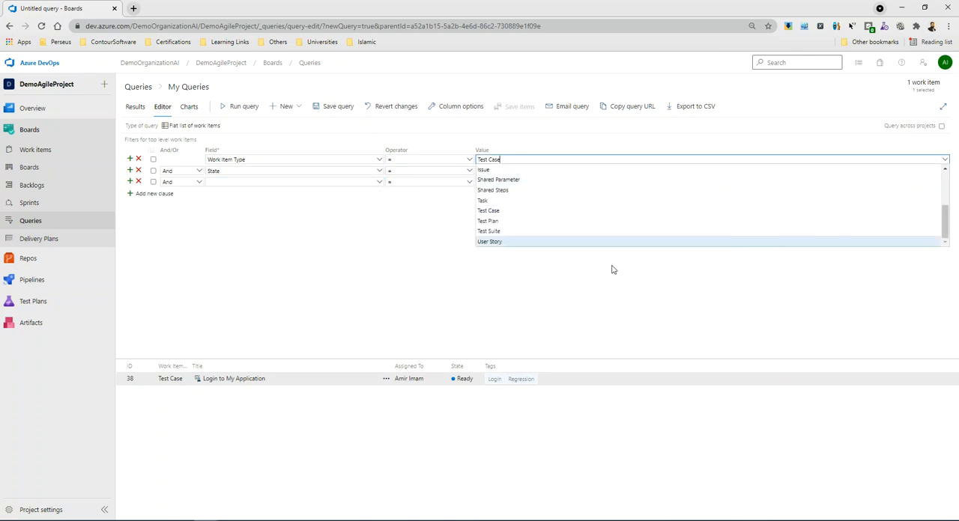
pyautogui.click(501, 243)
pyautogui.click(579, 170)
pyautogui.doubleClick(579, 170)
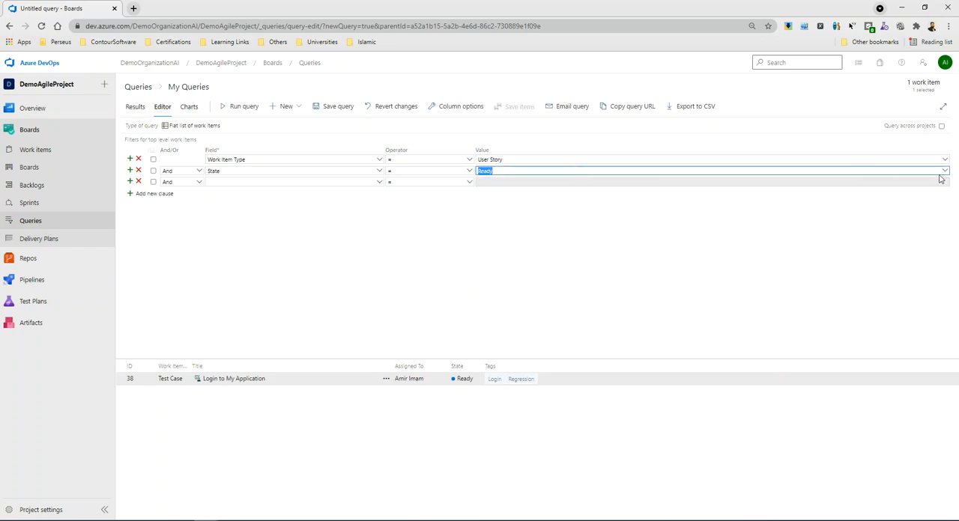
pyautogui.click(944, 171)
pyautogui.scroll(5, 501, 223)
pyautogui.click(485, 181)
pyautogui.click(247, 107)
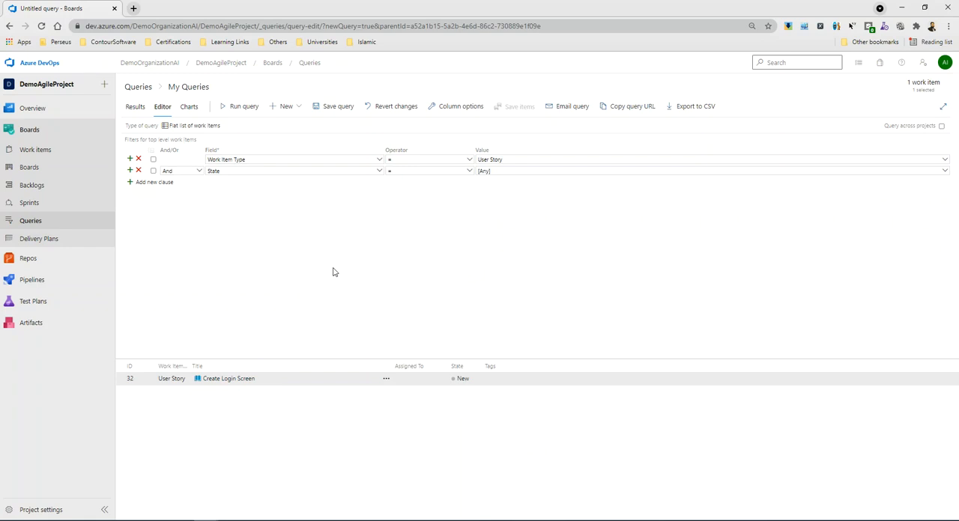
# Set the query's Work Item Type filter to [Any].
pyautogui.click(517, 170)
pyautogui.click(944, 160)
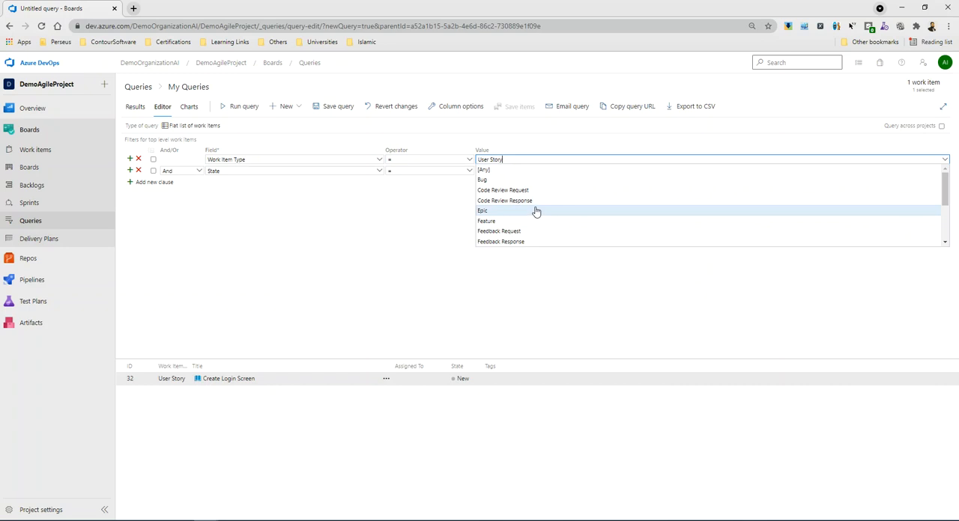
pyautogui.click(497, 171)
pyautogui.tripleClick(496, 169)
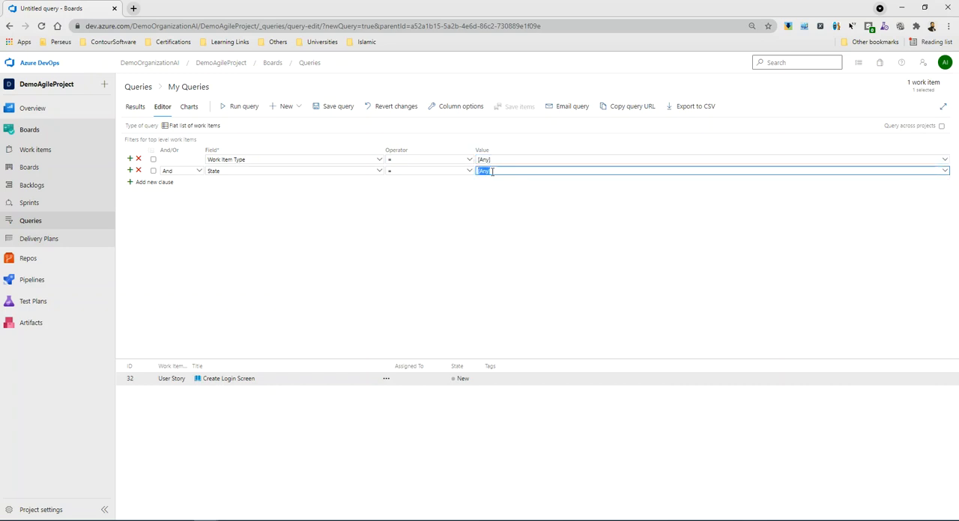
pyautogui.write('@Me')
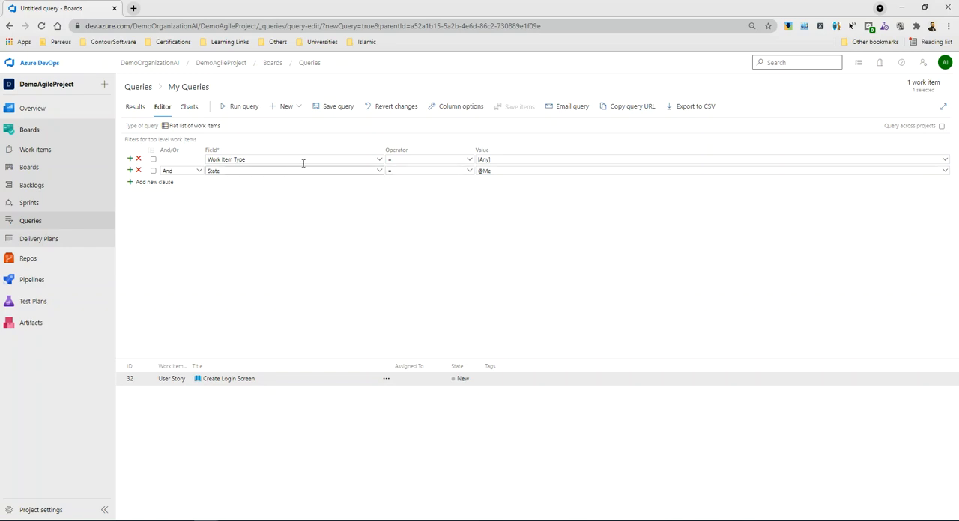
pyautogui.click(245, 109)
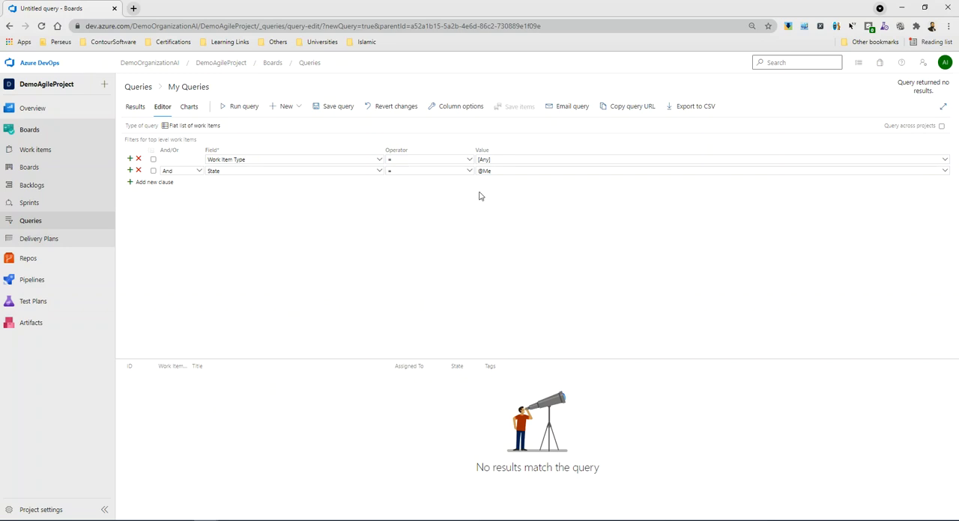
pyautogui.click(944, 171)
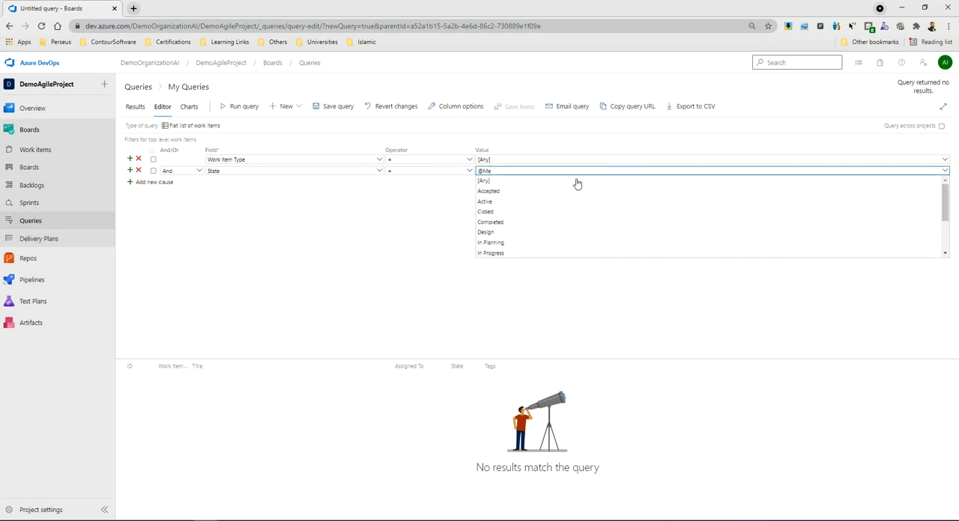
pyautogui.click(442, 212)
pyautogui.click(495, 171)
pyautogui.click(945, 172)
pyautogui.click(583, 181)
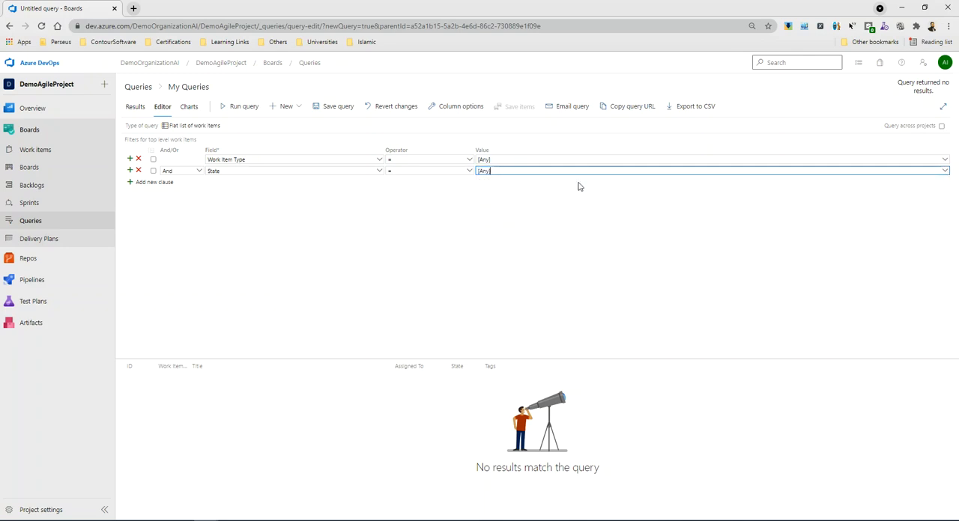
pyautogui.click(155, 183)
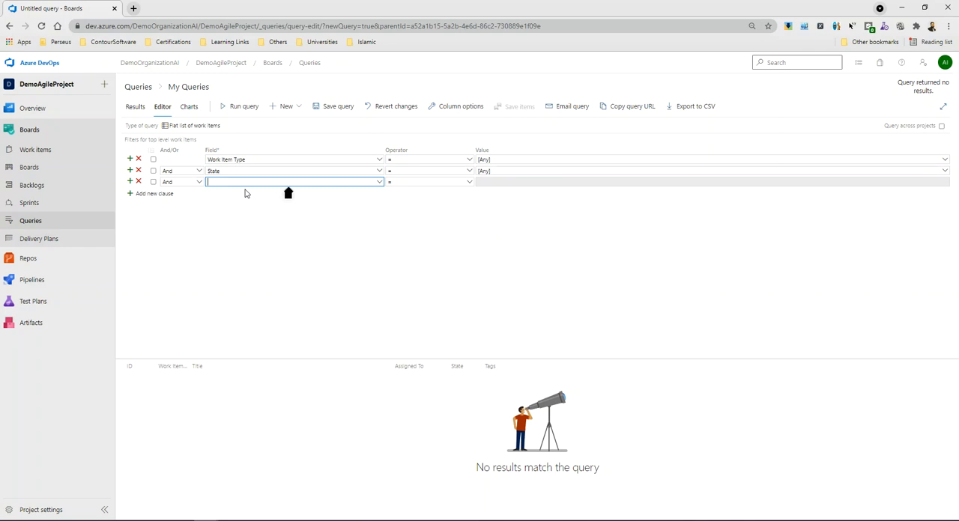
pyautogui.write('Assigned To')
pyautogui.press('Tab')
pyautogui.press('Tab')
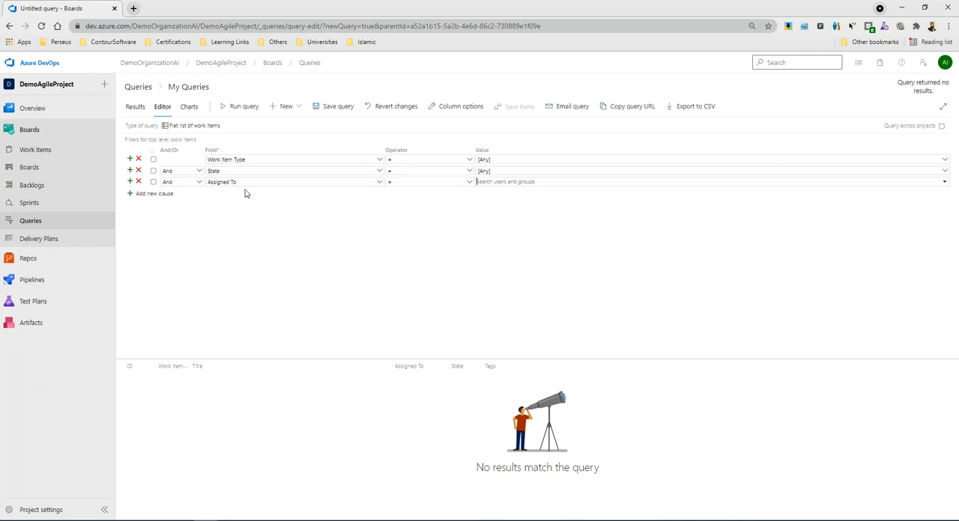
pyautogui.write('@')
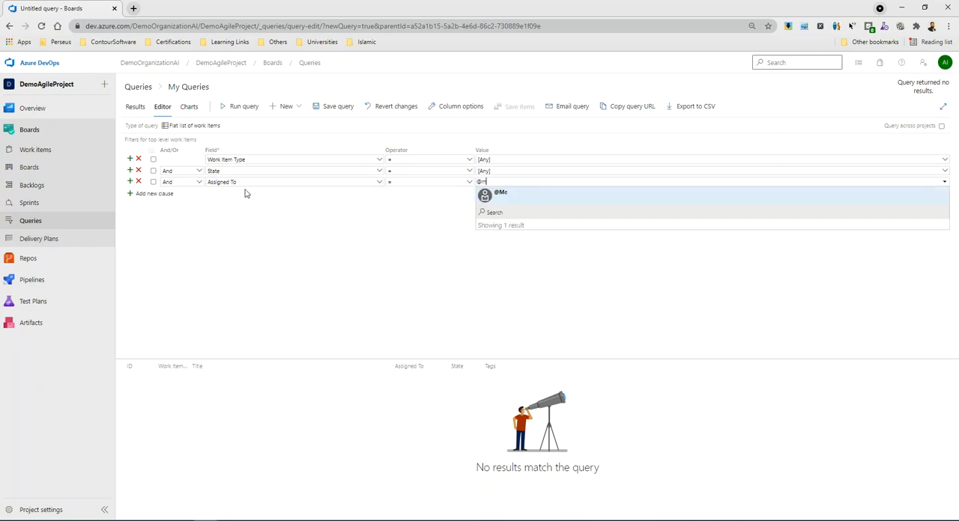
pyautogui.write('m')
pyautogui.click(522, 197)
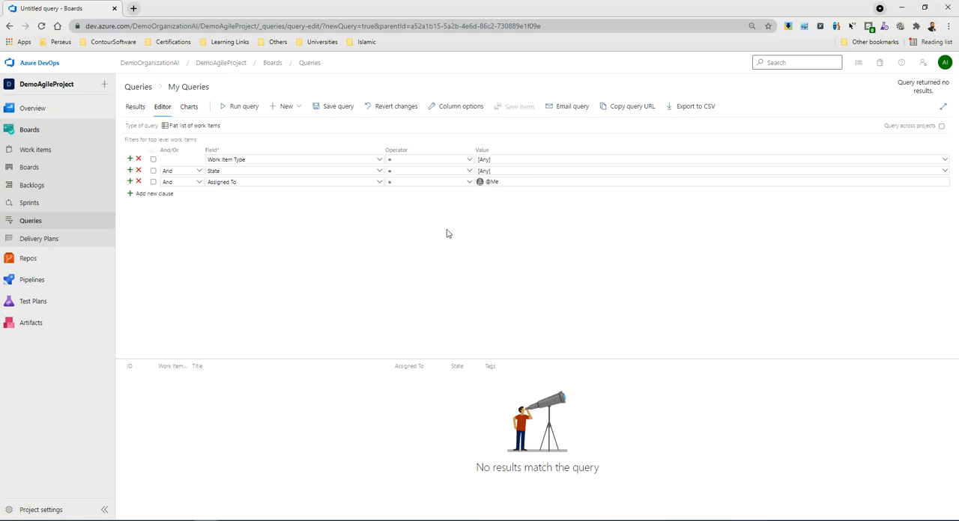
pyautogui.click(240, 107)
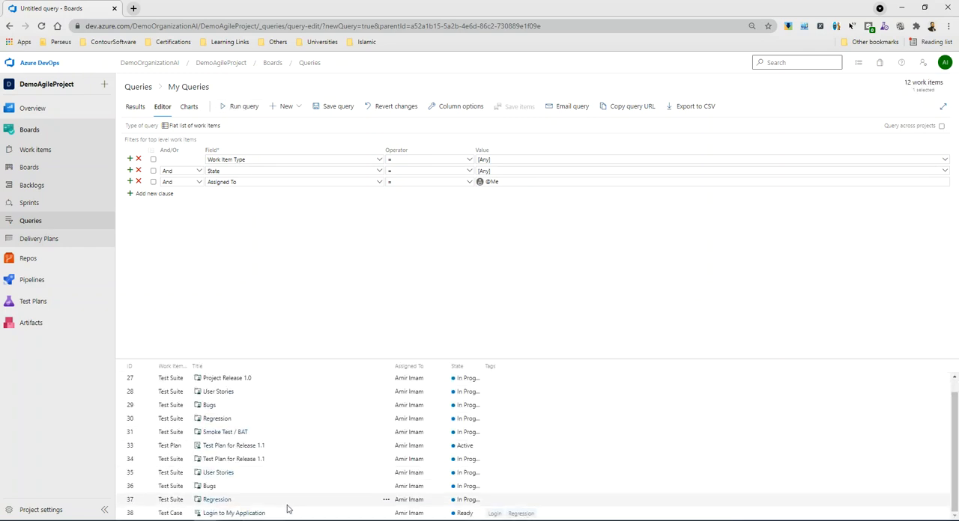
# Review the work items in the results list and widen the State column to fit its contents.
pyautogui.scroll(1, 293, 504)
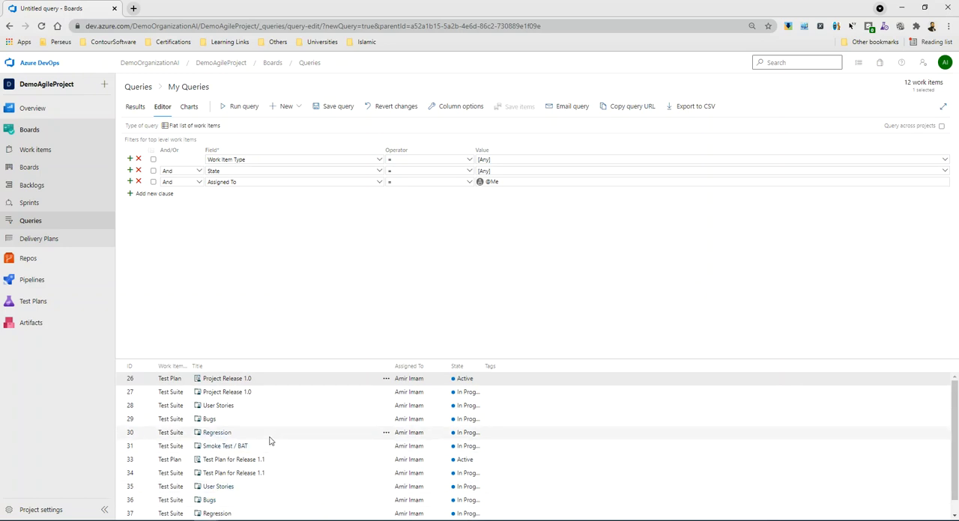
pyautogui.scroll(-1, 263, 443)
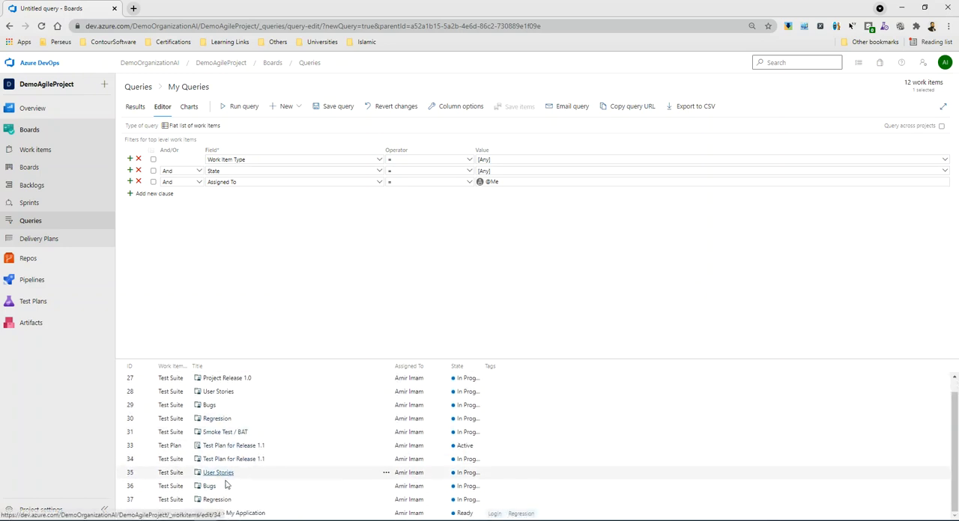
pyautogui.scroll(1, 179, 471)
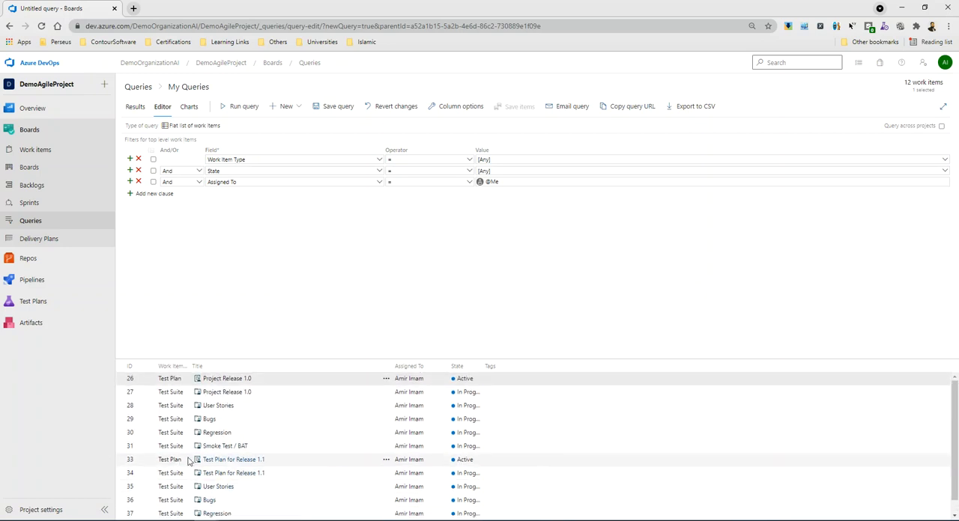
pyautogui.scroll(-1, 222, 458)
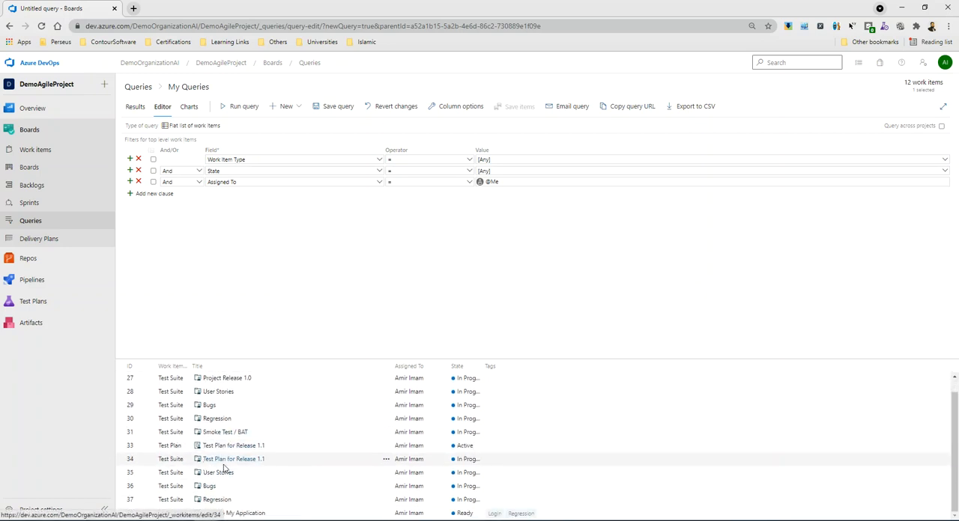
pyautogui.doubleClick(485, 366)
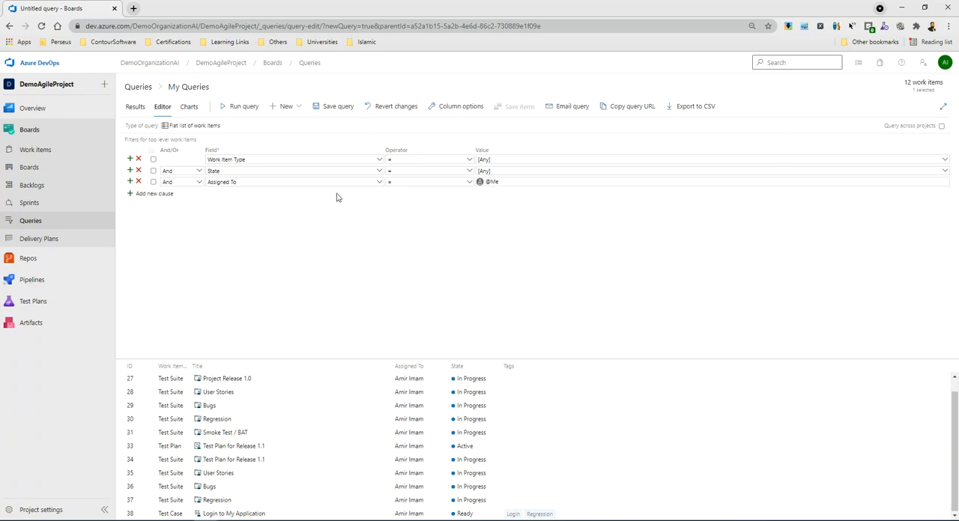
pyautogui.click(945, 172)
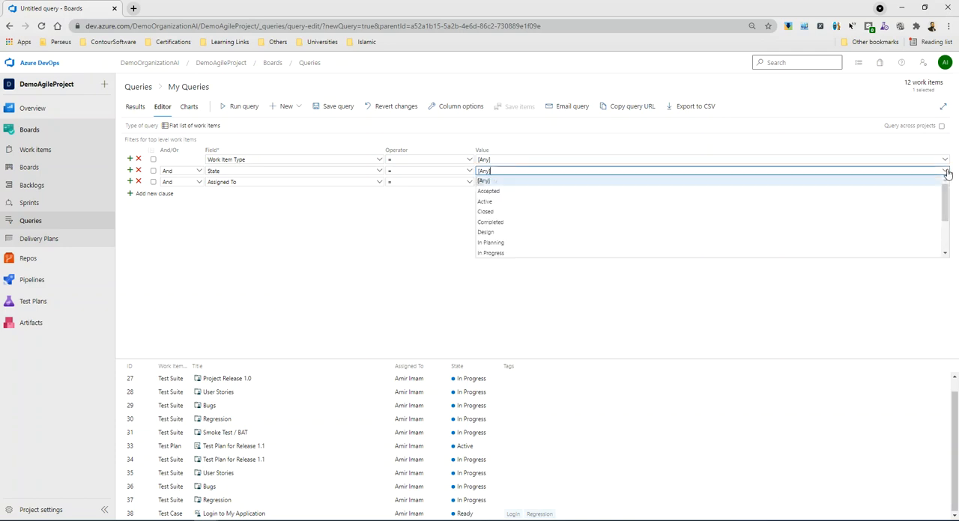
pyautogui.click(483, 159)
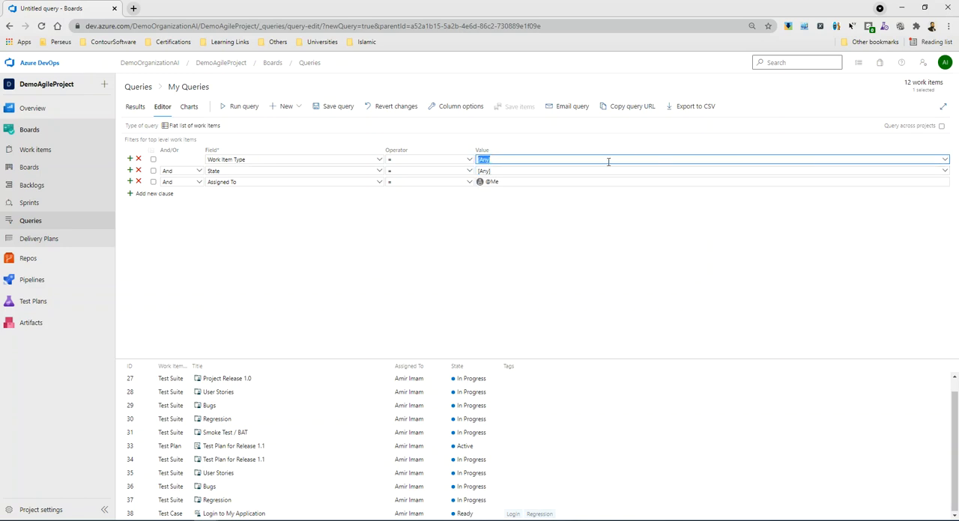
pyautogui.write('User Story')
pyautogui.press('Return')
pyautogui.click(241, 106)
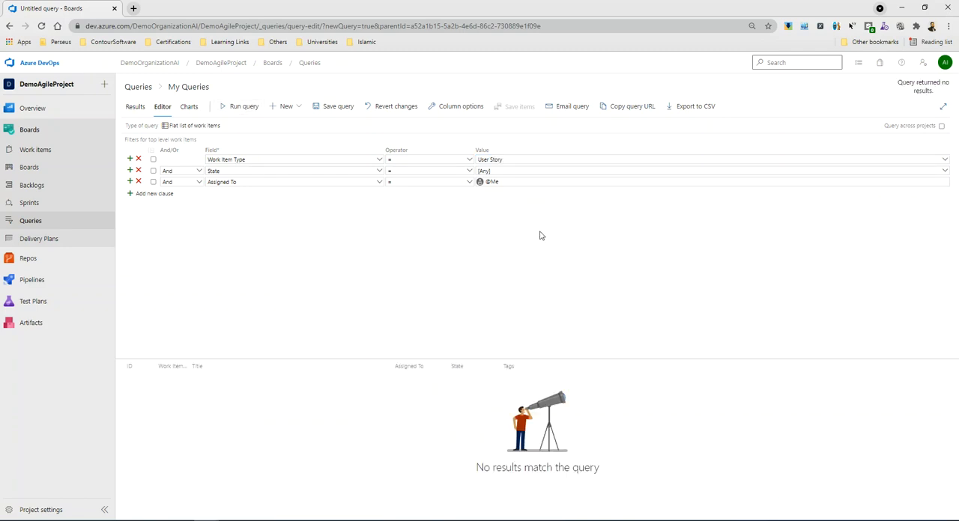
pyautogui.click(944, 160)
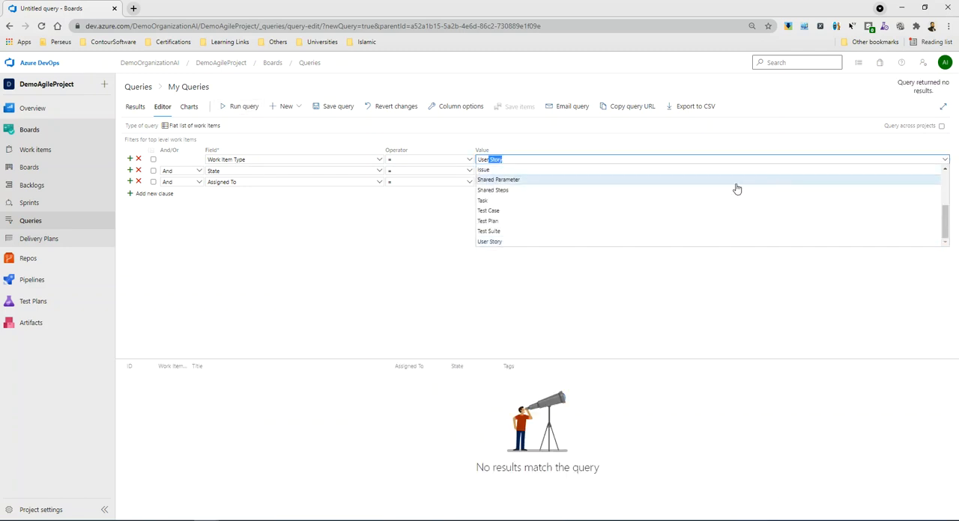
pyautogui.click(501, 242)
pyautogui.click(241, 106)
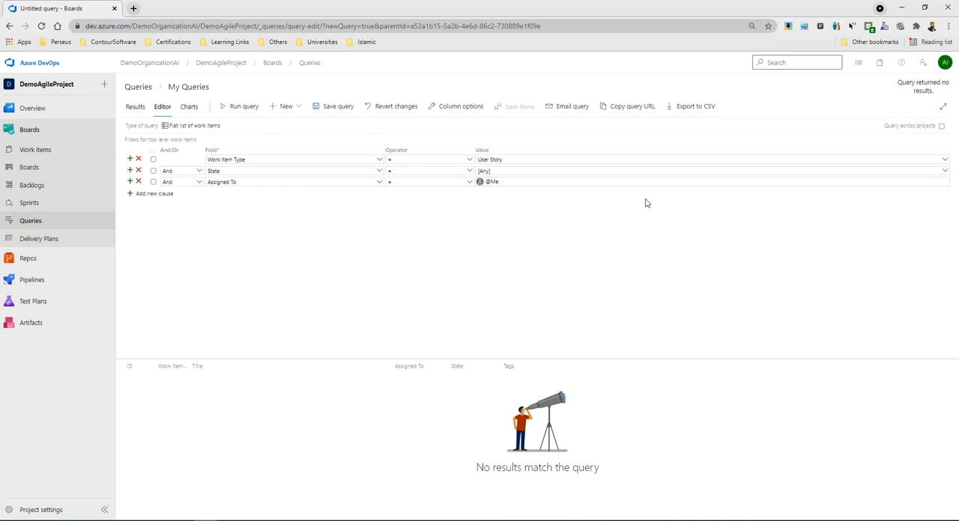
# Set the Work Item Type filter to Test Case and run the query.
pyautogui.click(942, 161)
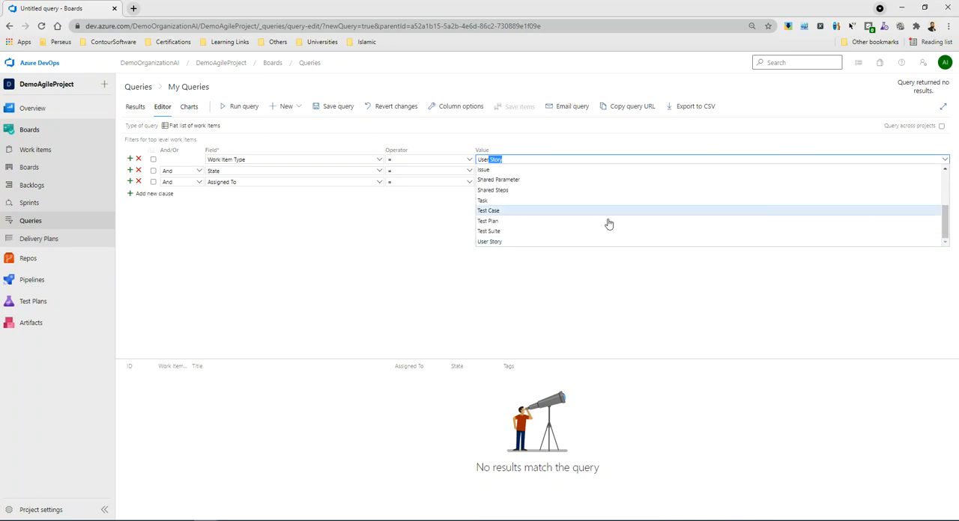
pyautogui.click(517, 215)
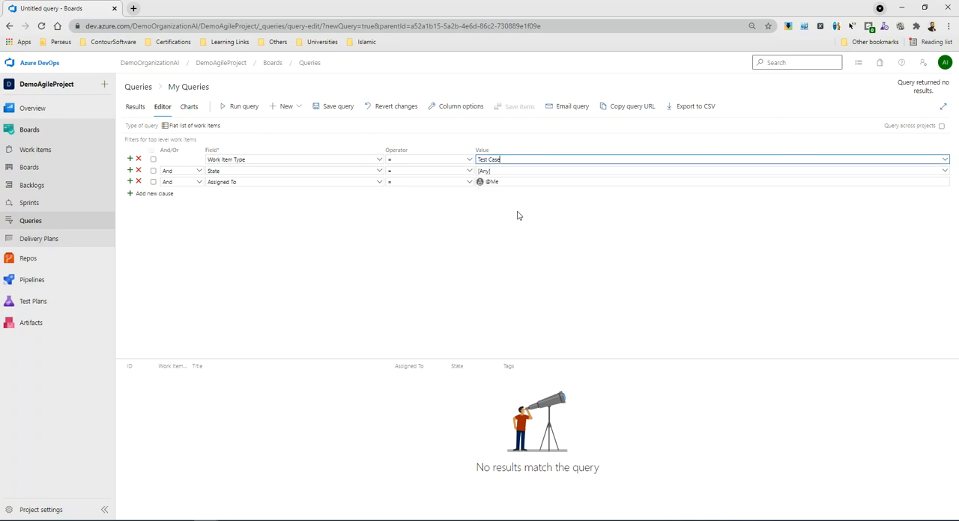
pyautogui.click(246, 109)
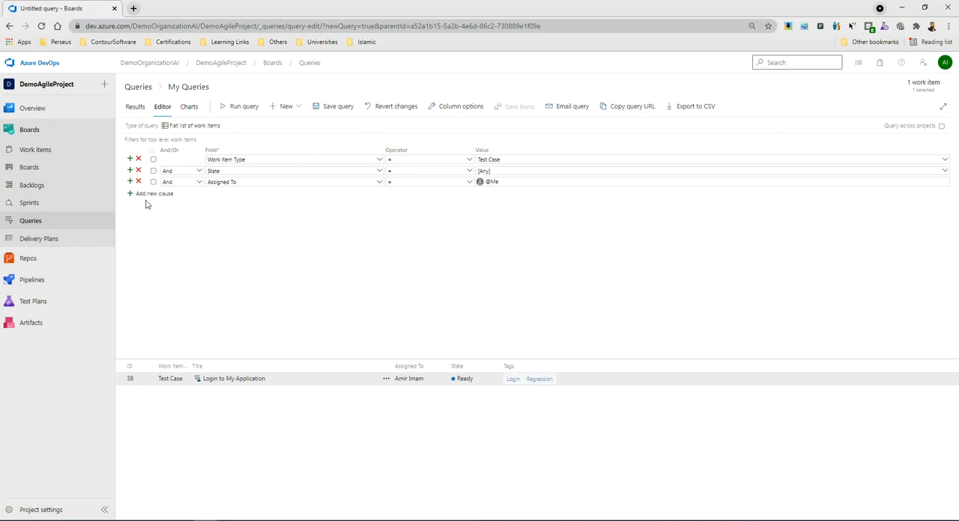
# Look through the fields available for the first query clause, from Acceptance Criteria to Work Item Type.
pyautogui.click(380, 159)
pyautogui.moveTo(381, 233); pyautogui.dragTo(385, 180)
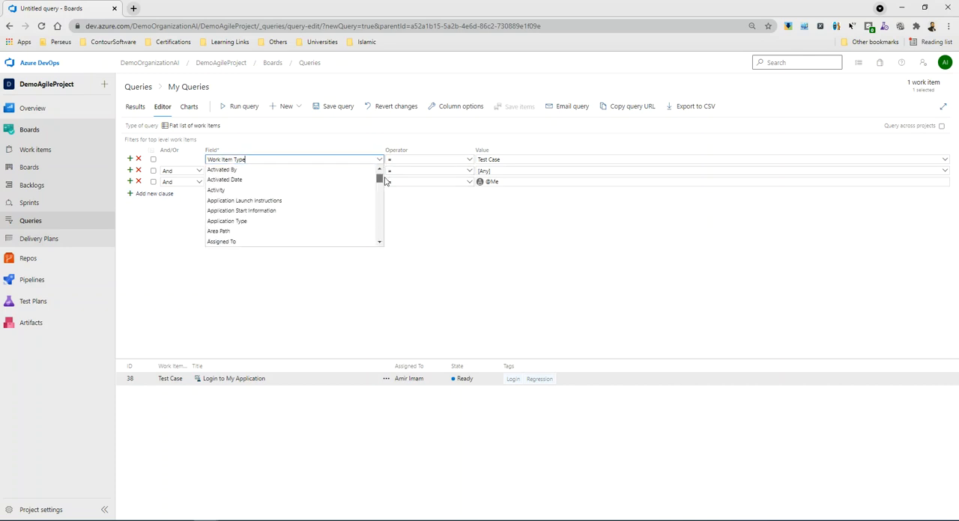
pyautogui.scroll(1, 302, 178)
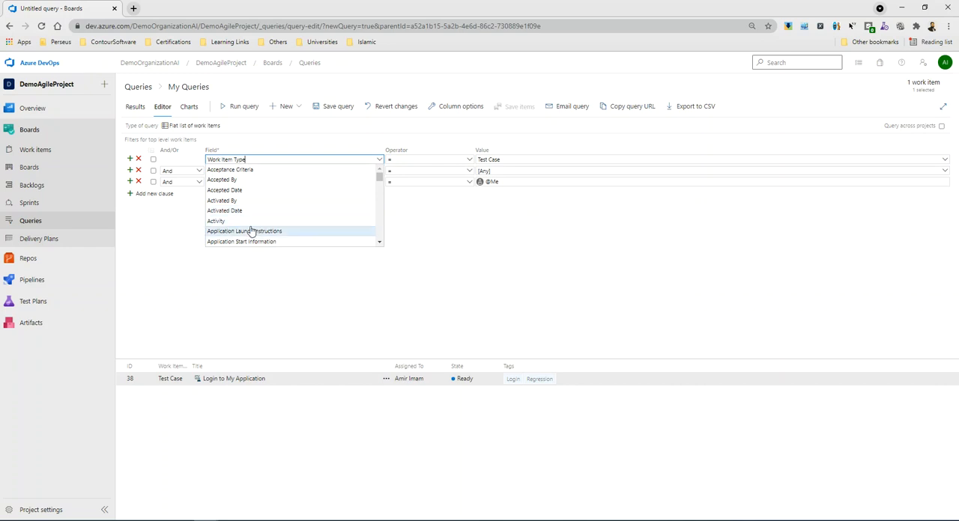
pyautogui.scroll(-1, 252, 221)
pyautogui.scroll(-1, 252, 221)
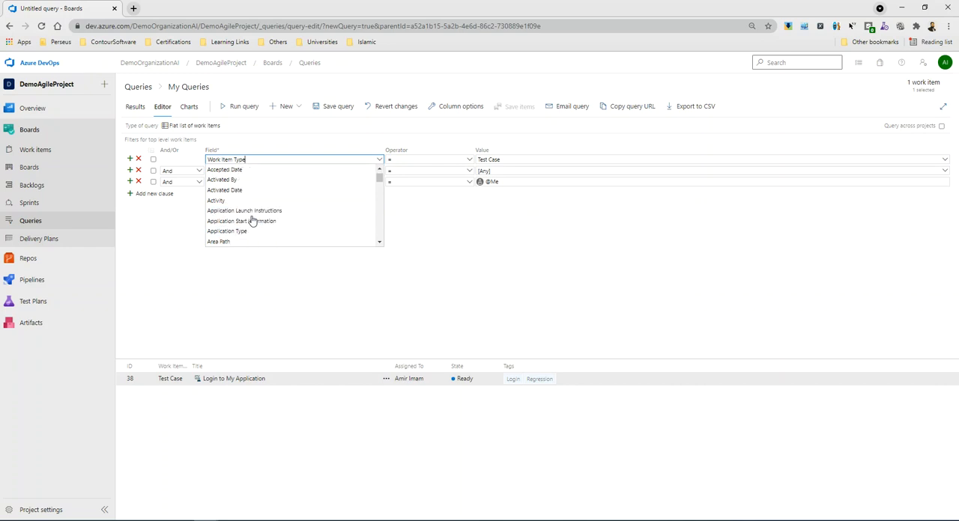
pyautogui.scroll(-2, 253, 221)
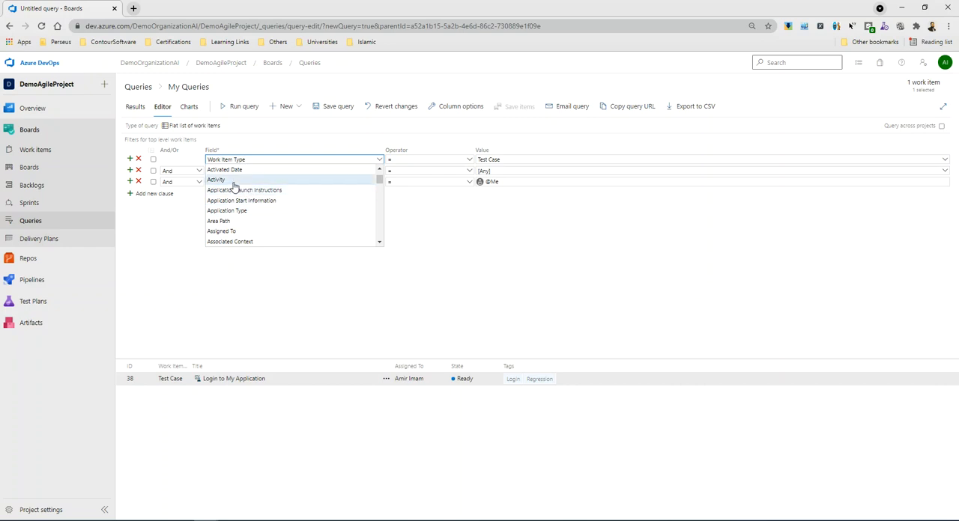
pyautogui.scroll(-1, 246, 225)
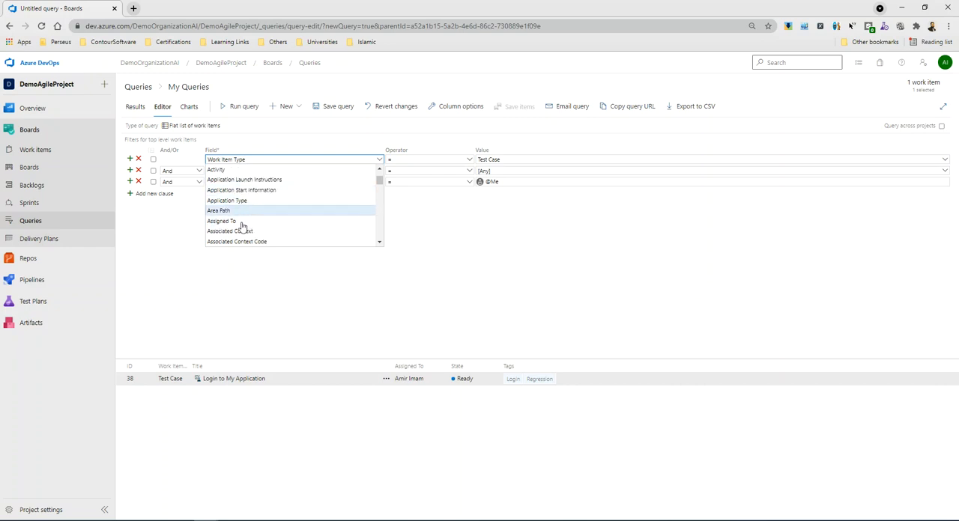
pyautogui.scroll(-7, 259, 225)
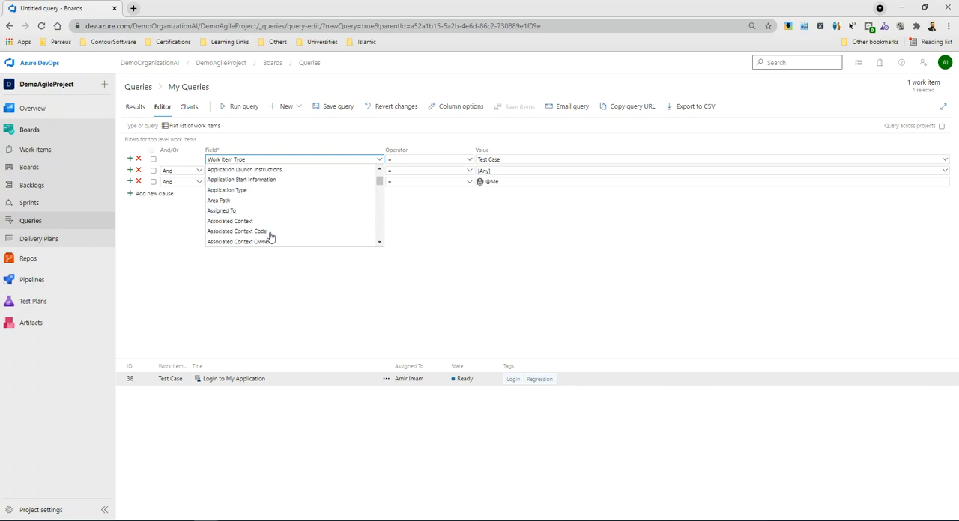
pyautogui.scroll(-8, 266, 228)
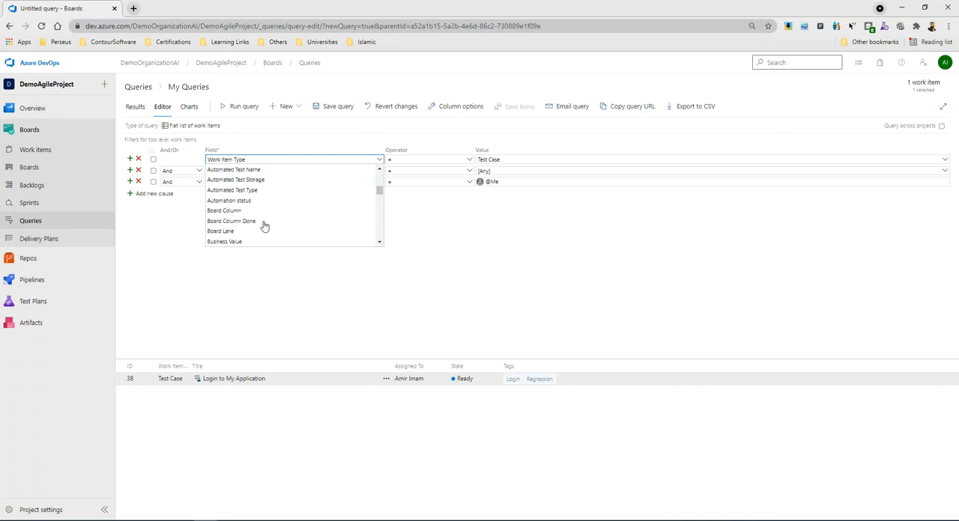
pyautogui.scroll(-4, 260, 224)
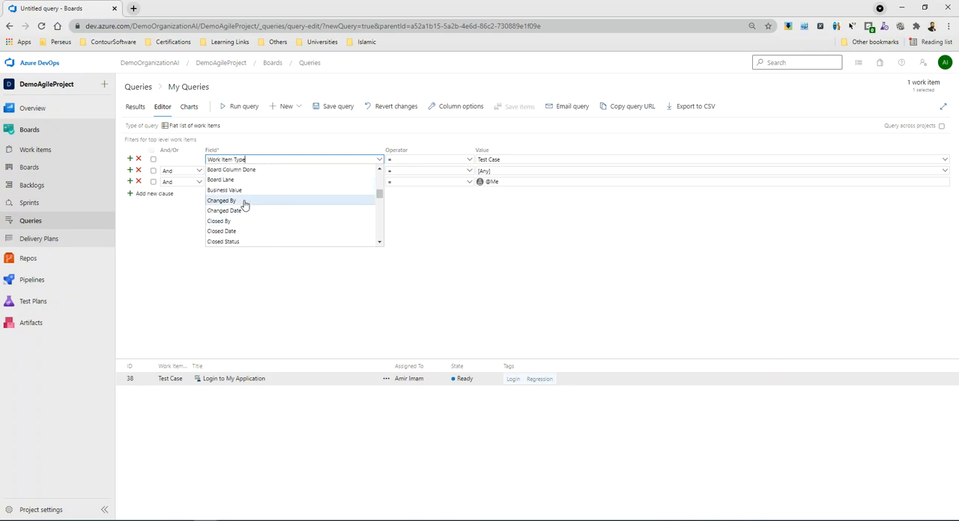
pyautogui.scroll(-2, 267, 216)
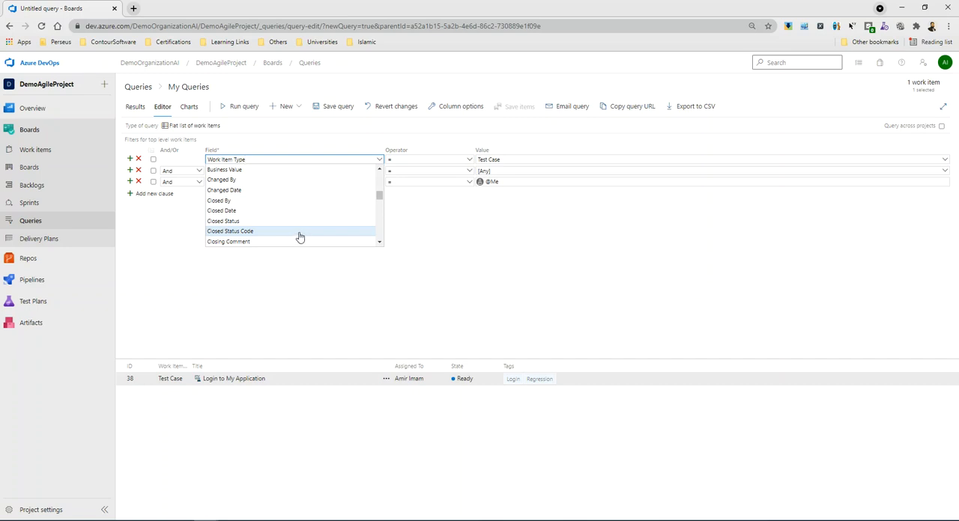
pyautogui.scroll(-1, 317, 227)
pyautogui.scroll(-3, 315, 228)
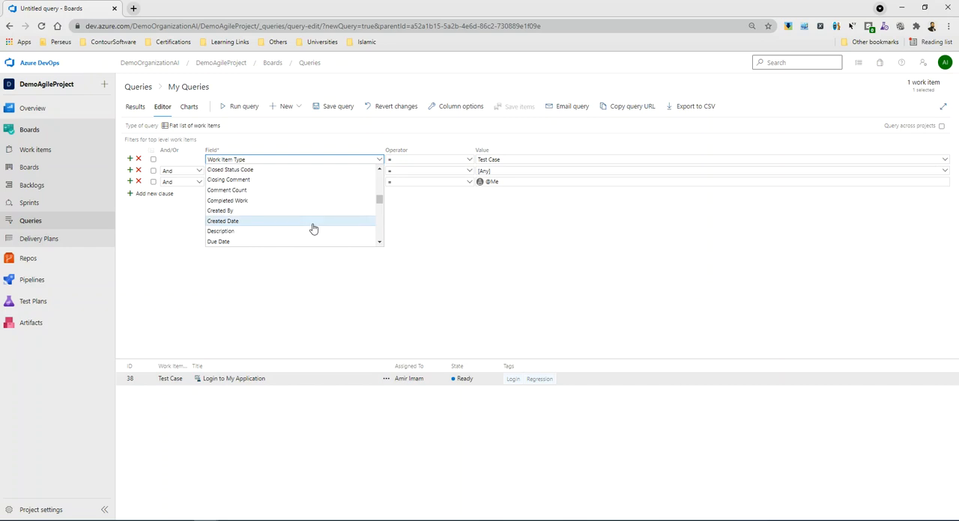
pyautogui.scroll(-2, 313, 228)
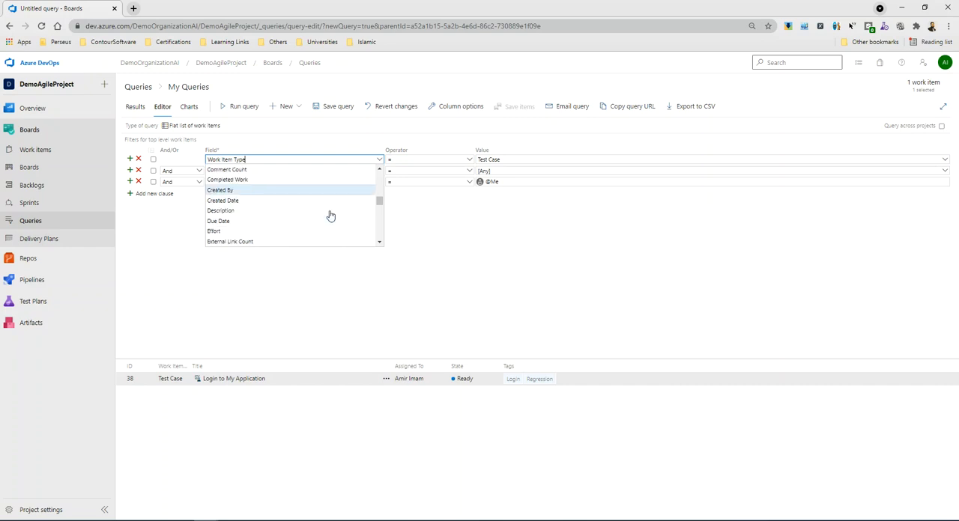
pyautogui.scroll(-2, 284, 220)
pyautogui.scroll(-1, 257, 232)
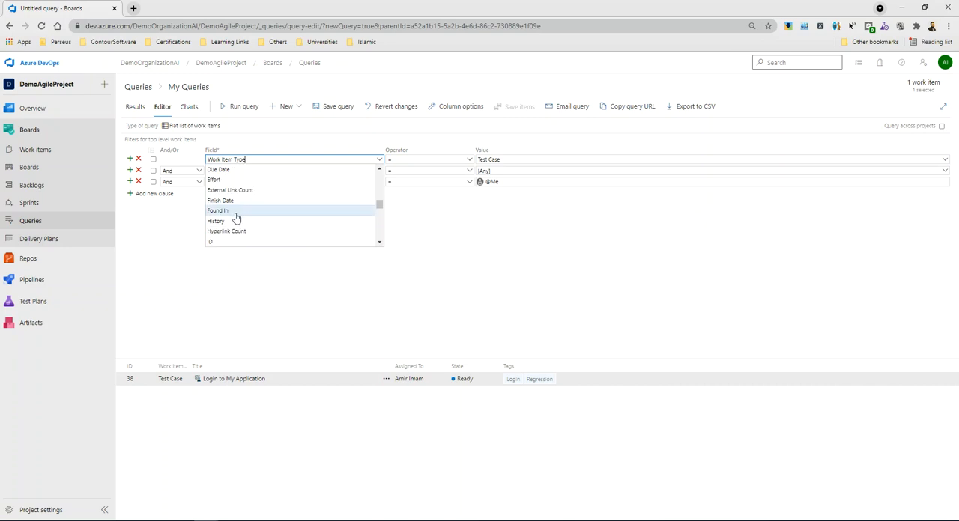
pyautogui.scroll(-2, 236, 217)
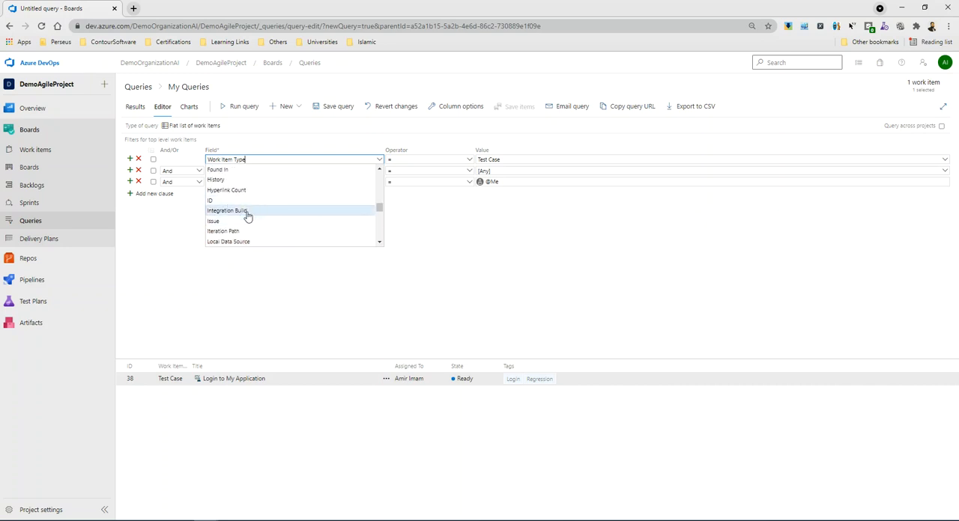
pyautogui.scroll(-3, 249, 217)
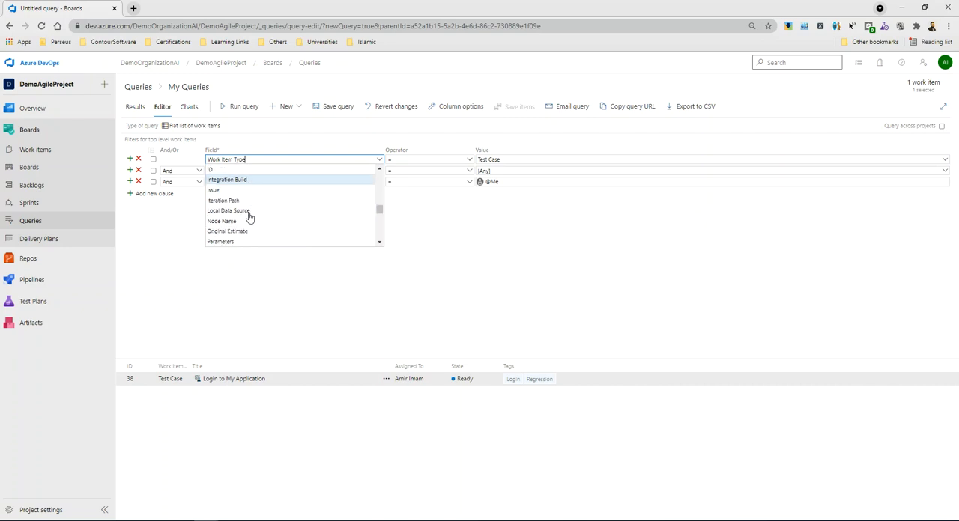
pyautogui.scroll(-5, 250, 218)
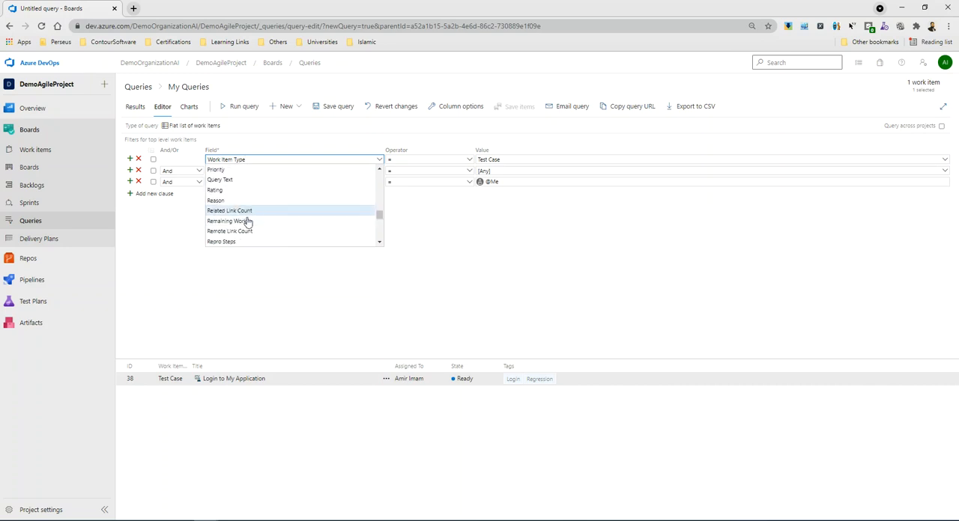
pyautogui.scroll(-10, 251, 224)
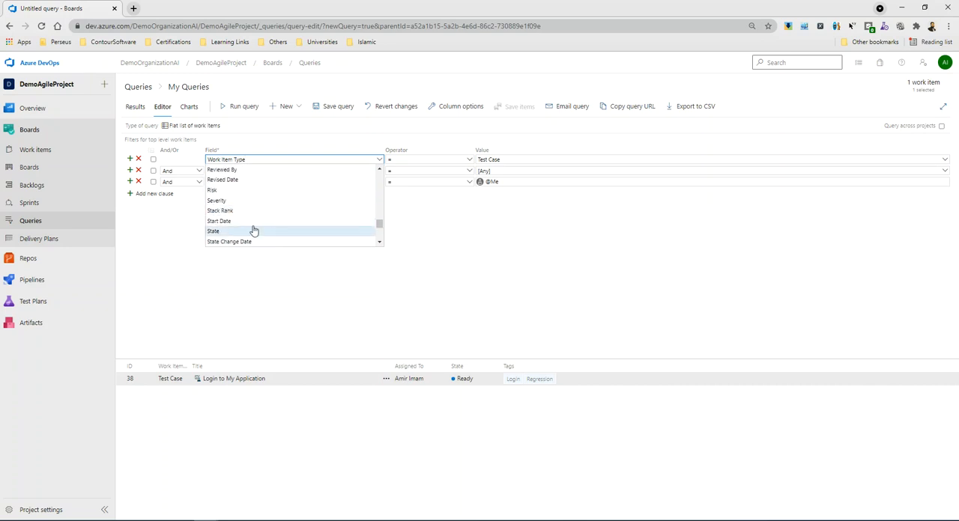
pyautogui.scroll(2, 263, 234)
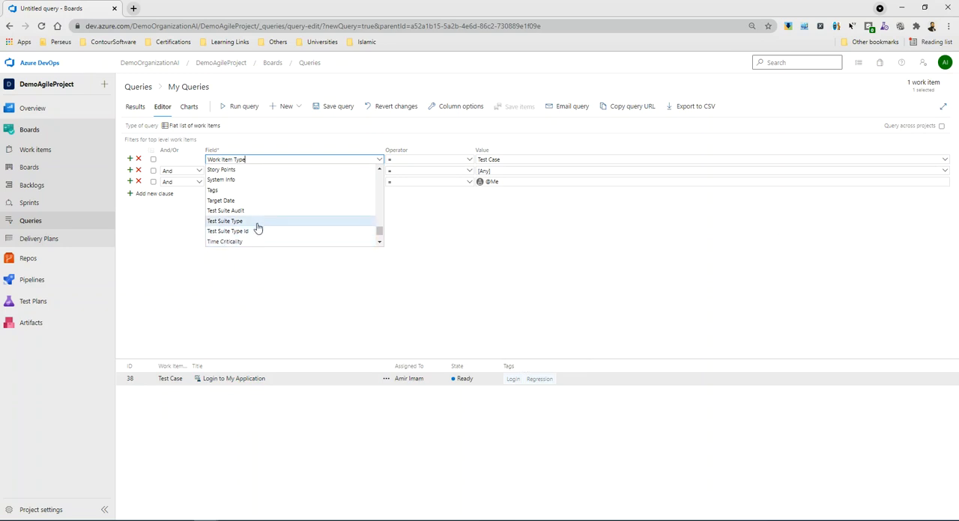
pyautogui.scroll(-3, 258, 228)
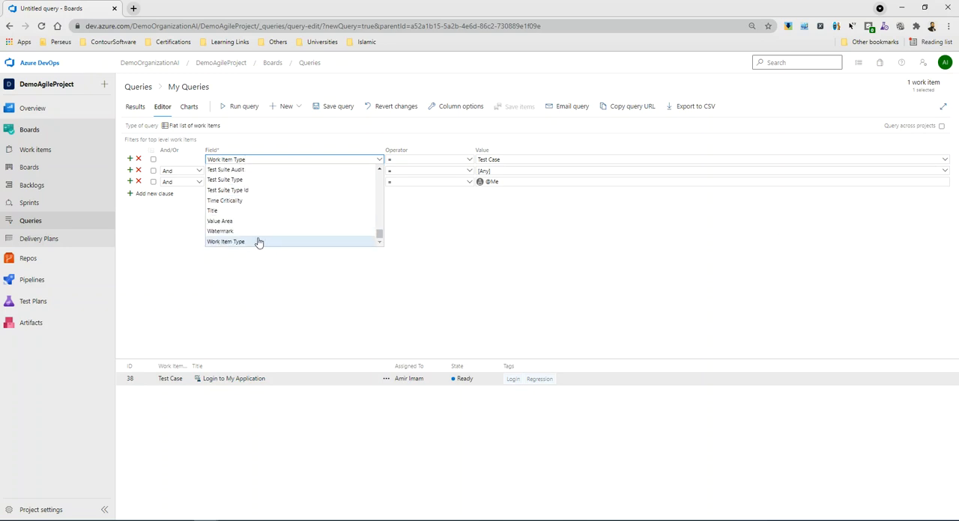
# Save the query in My Queries as "TestCase Assigned To ME" and open the My Queries folder.
pyautogui.click(419, 273)
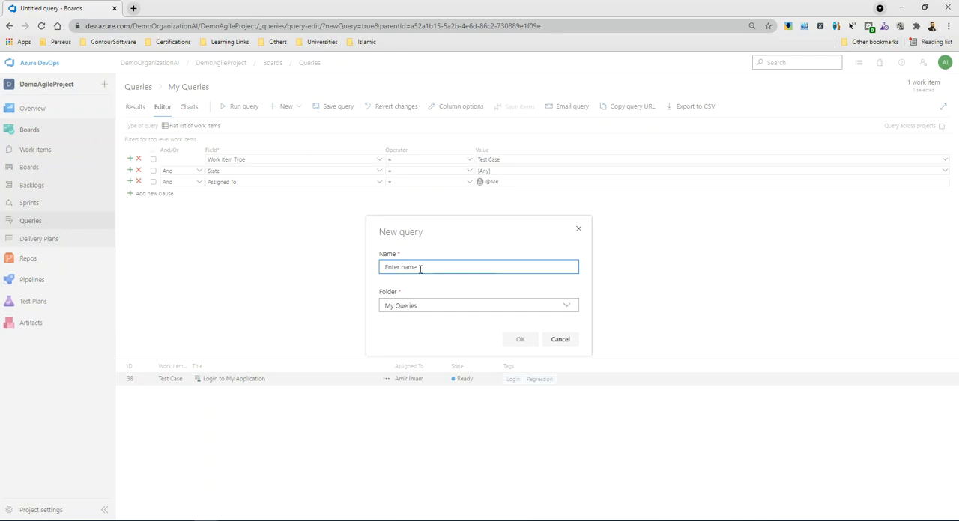
pyautogui.write('TEstCAse')
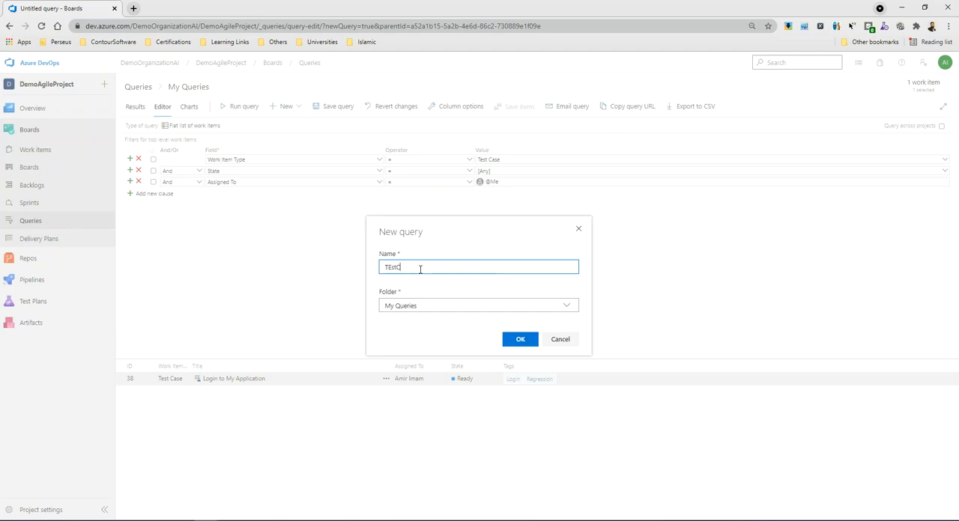
pyautogui.press('Left')
pyautogui.press('BackSpace')
pyautogui.write('e')
pyautogui.press('Right')
pyautogui.press('Right')
pyautogui.press('Right')
pyautogui.press('Right')
pyautogui.press('BackSpace')
pyautogui.write('a')
pyautogui.press('End')
pyautogui.write('Assigned To ME')
pyautogui.click(517, 342)
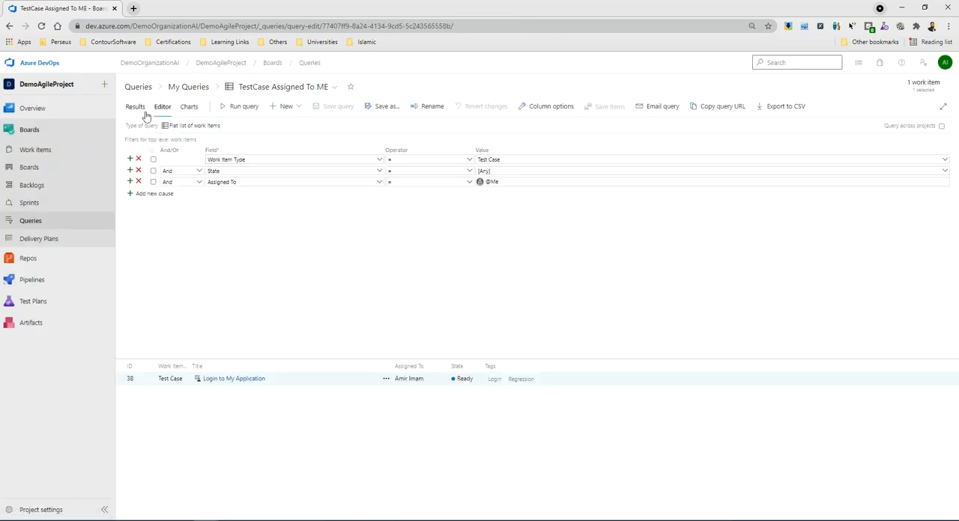
pyautogui.click(191, 87)
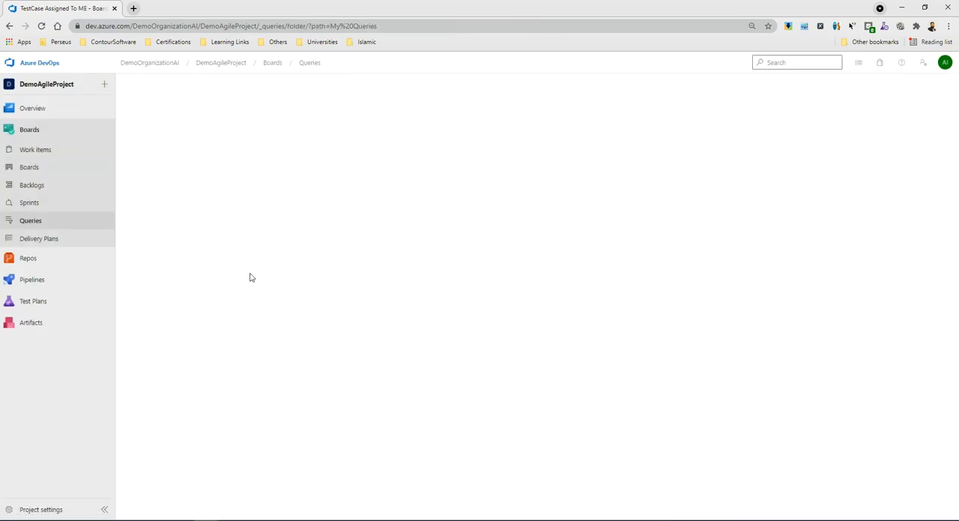